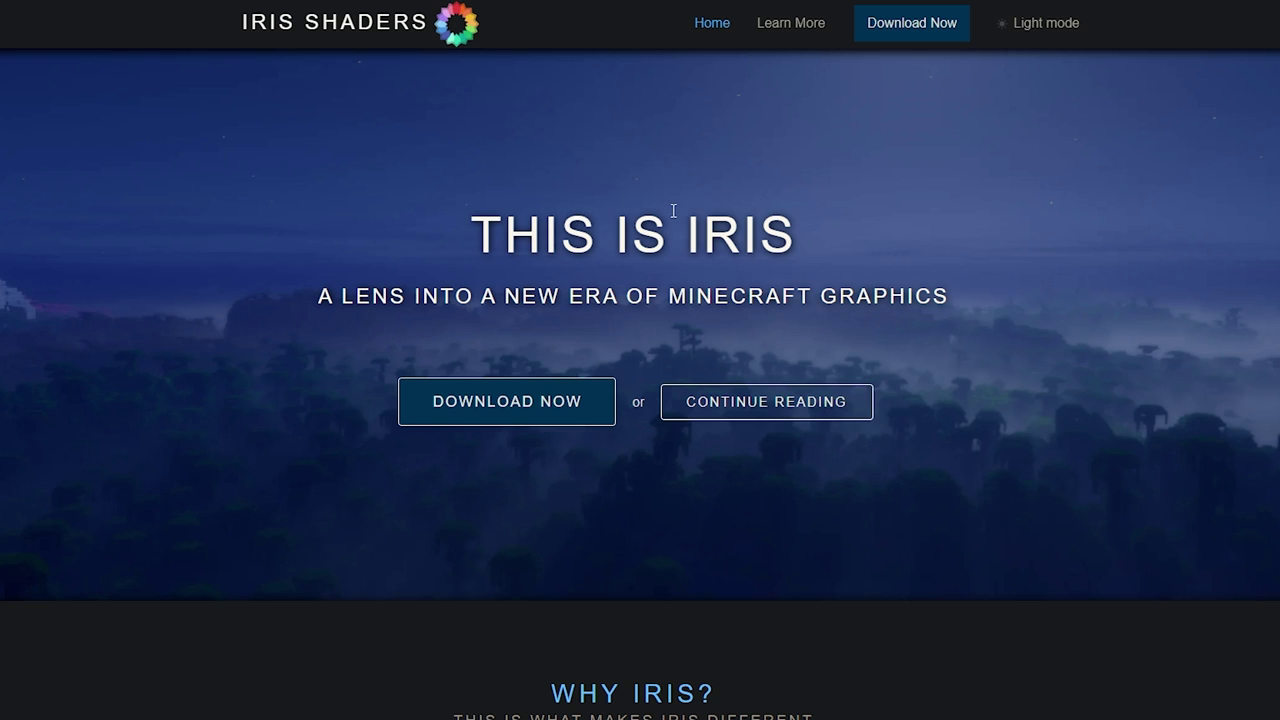
Download the Iris installer as a universal JAR and keep the Iris-Installer-3.2.1.jar file
left_click(495, 404)
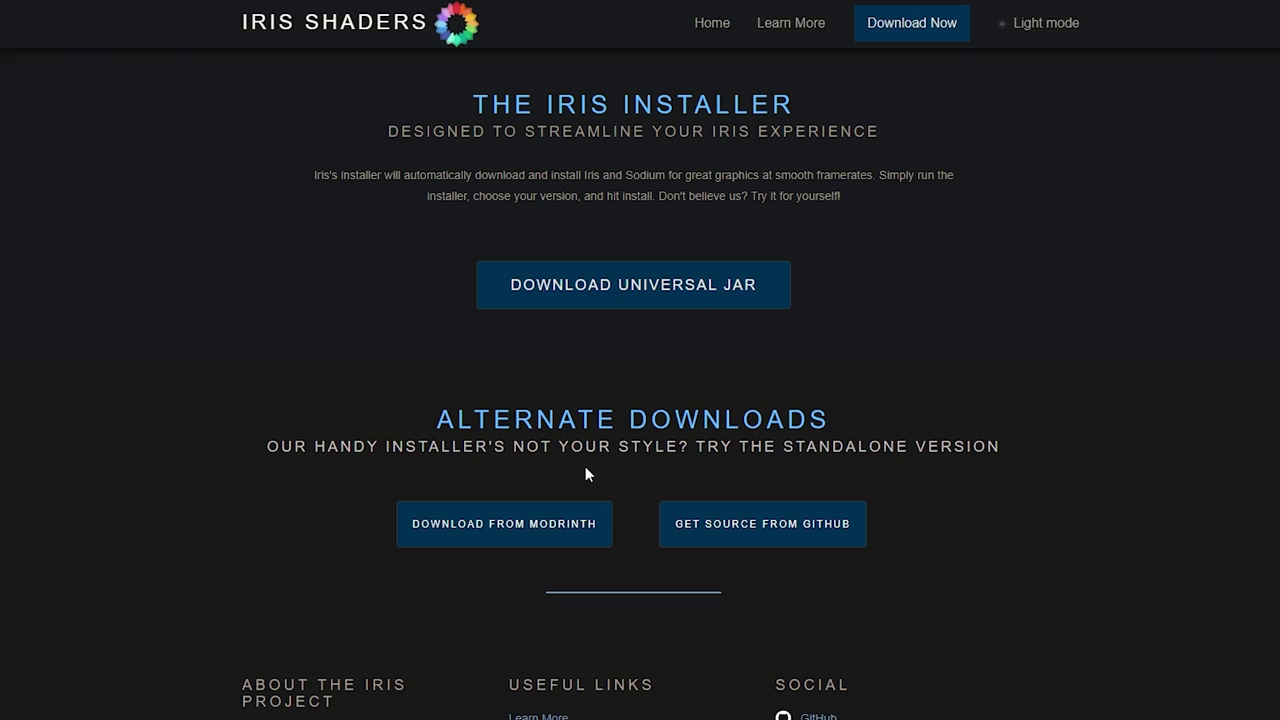
left_click(637, 289)
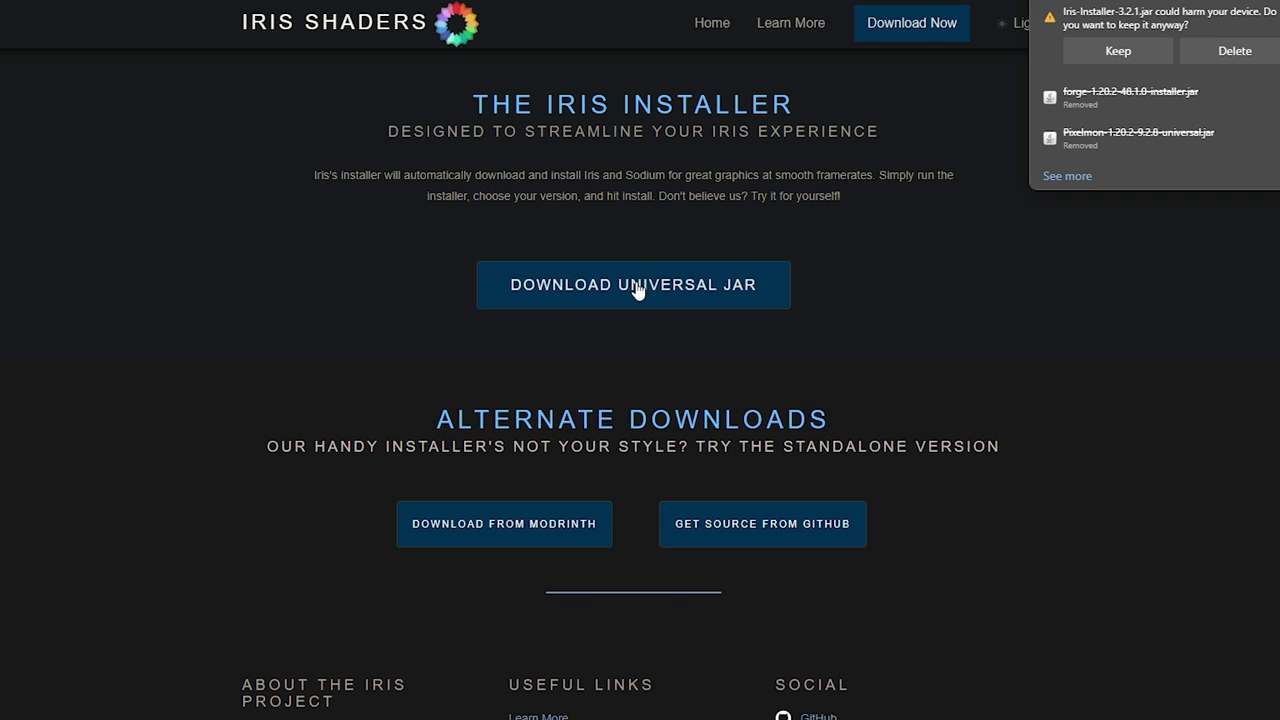
left_click(1119, 52)
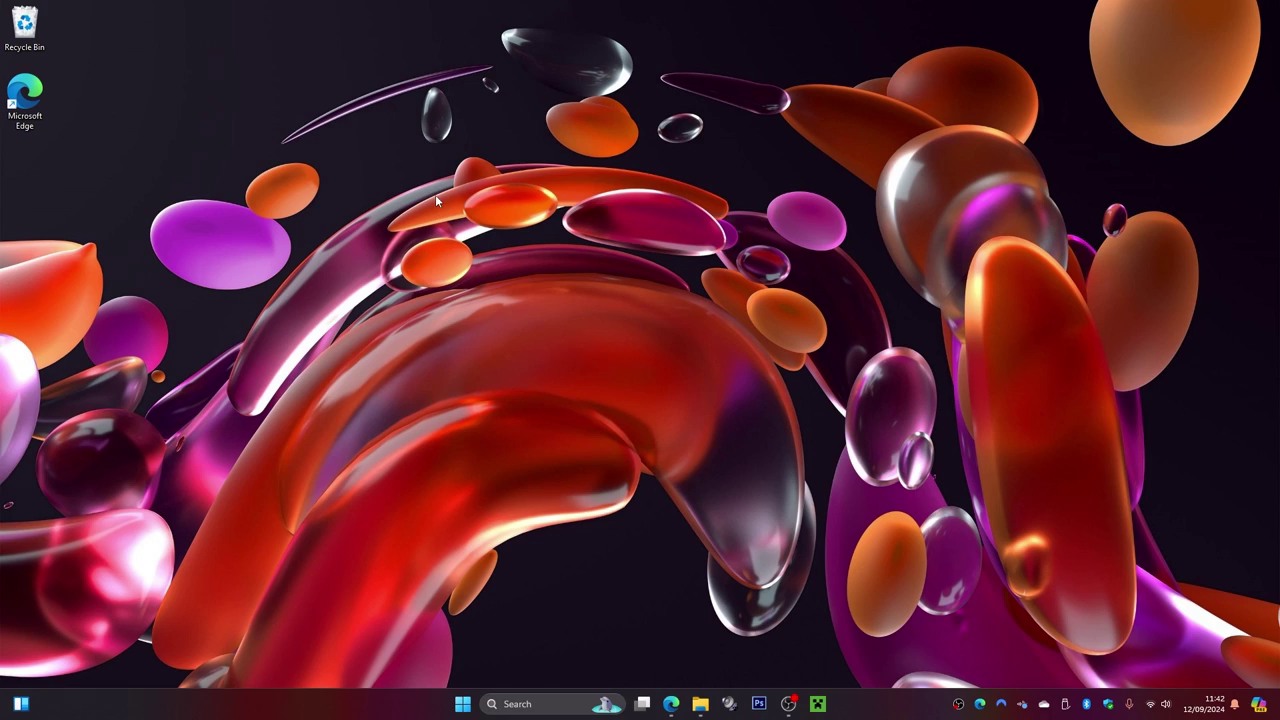
Move Iris-Installer-3.2.1 from the Downloads folder onto the desktop and close the folder window
left_click(702, 706)
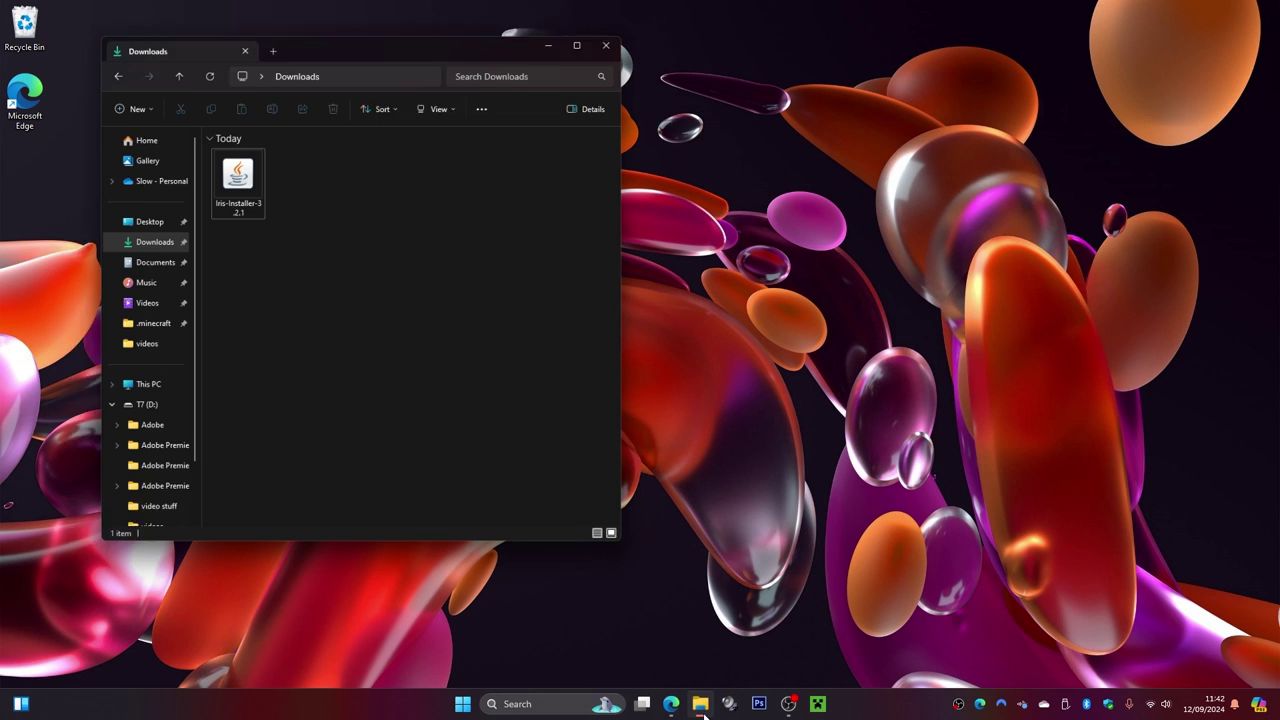
left_click_drag(228, 150, 690, 112)
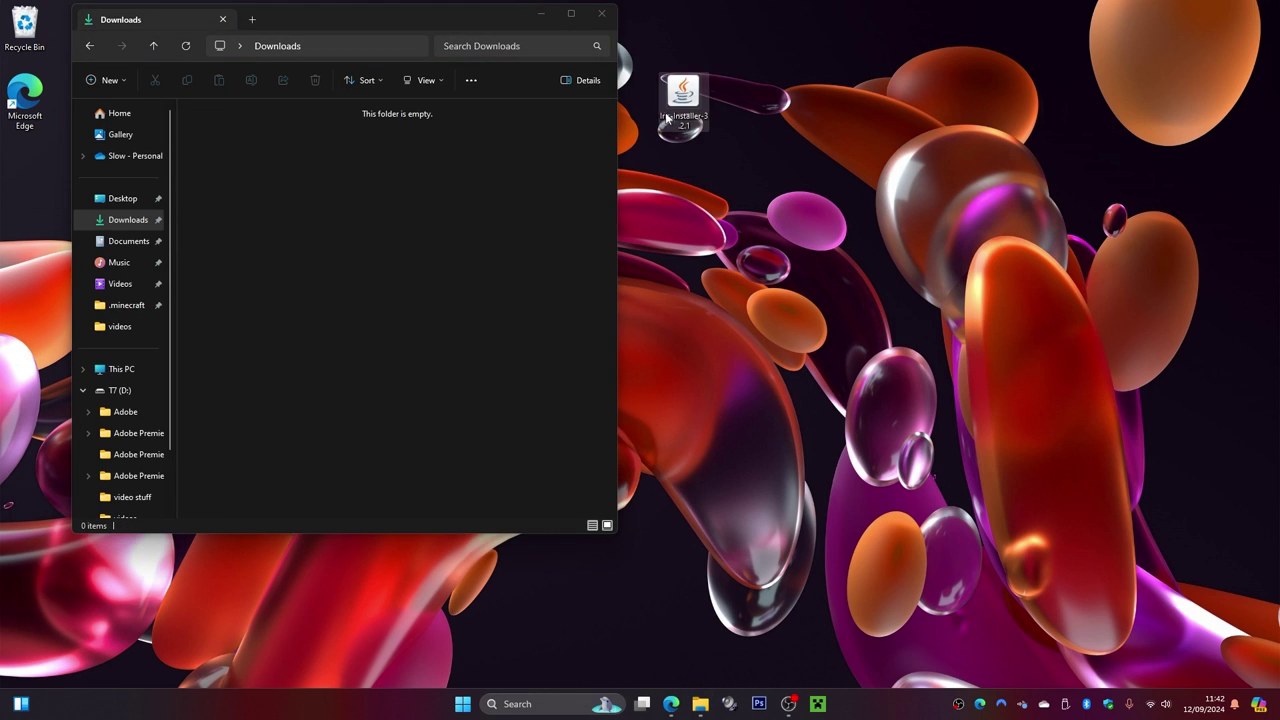
left_click(601, 14)
left_click_drag(584, 46, 663, 152)
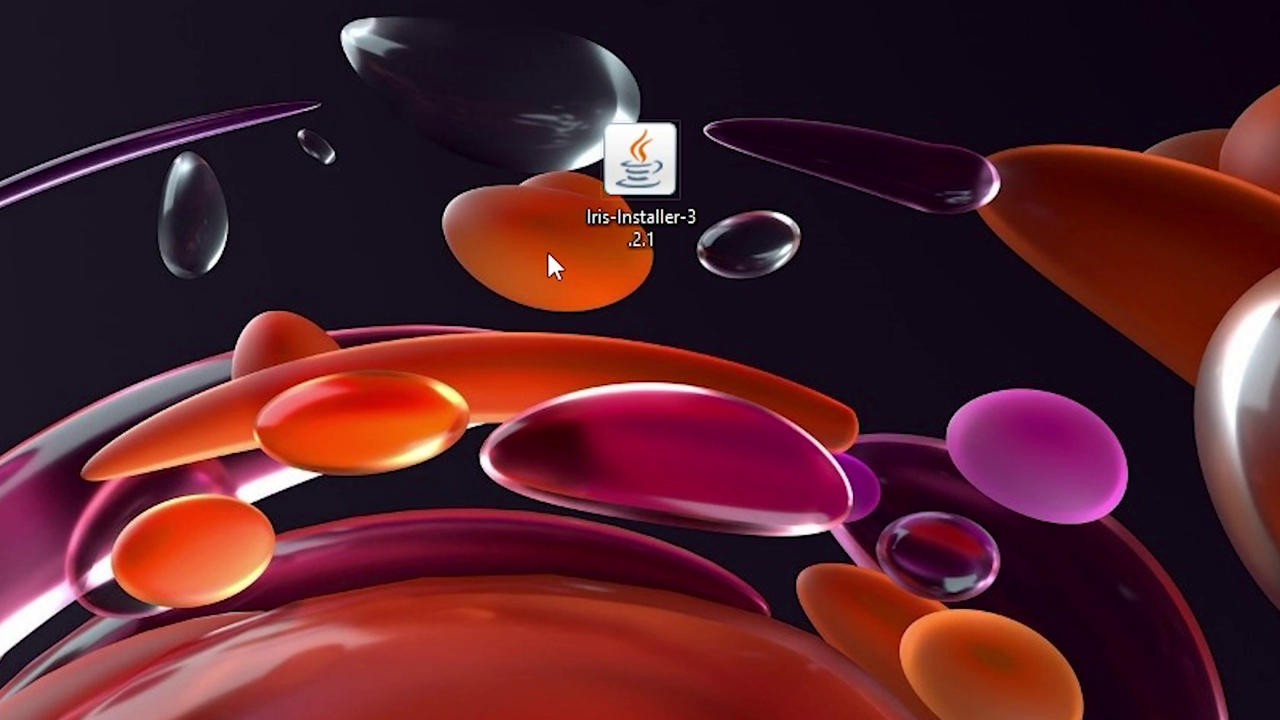
left_click_drag(524, 80, 751, 272)
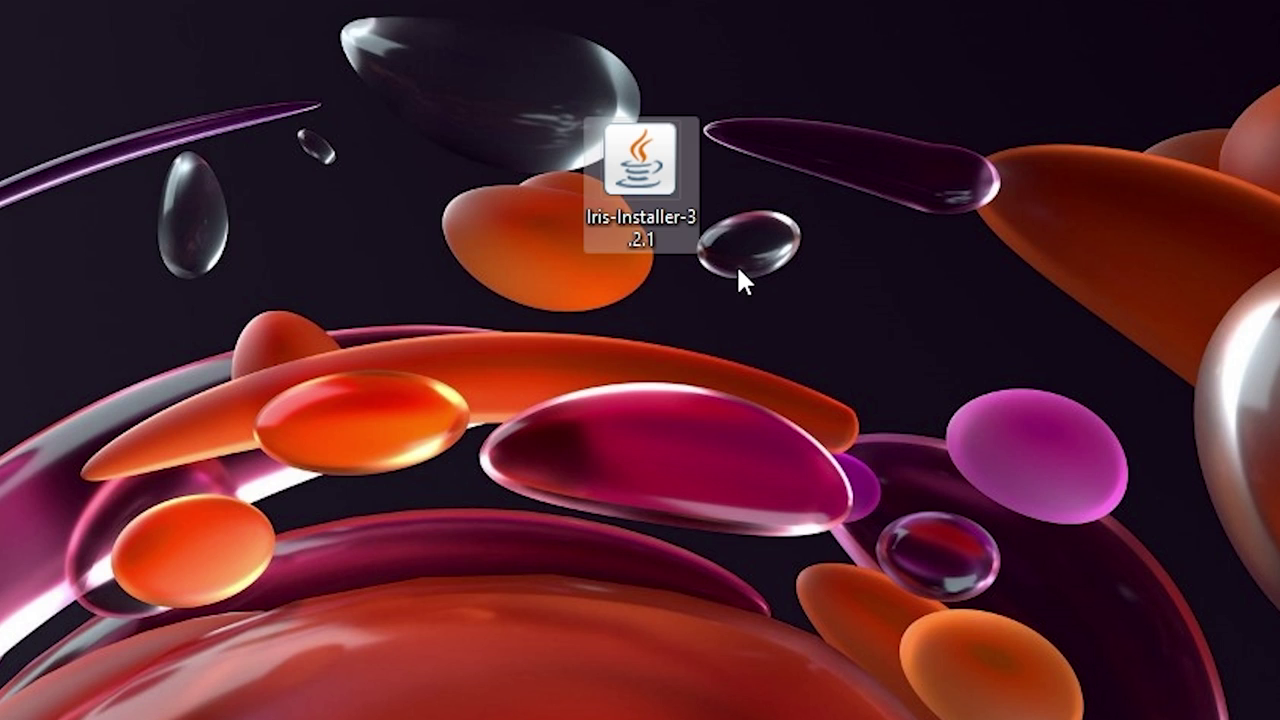
left_click(758, 325)
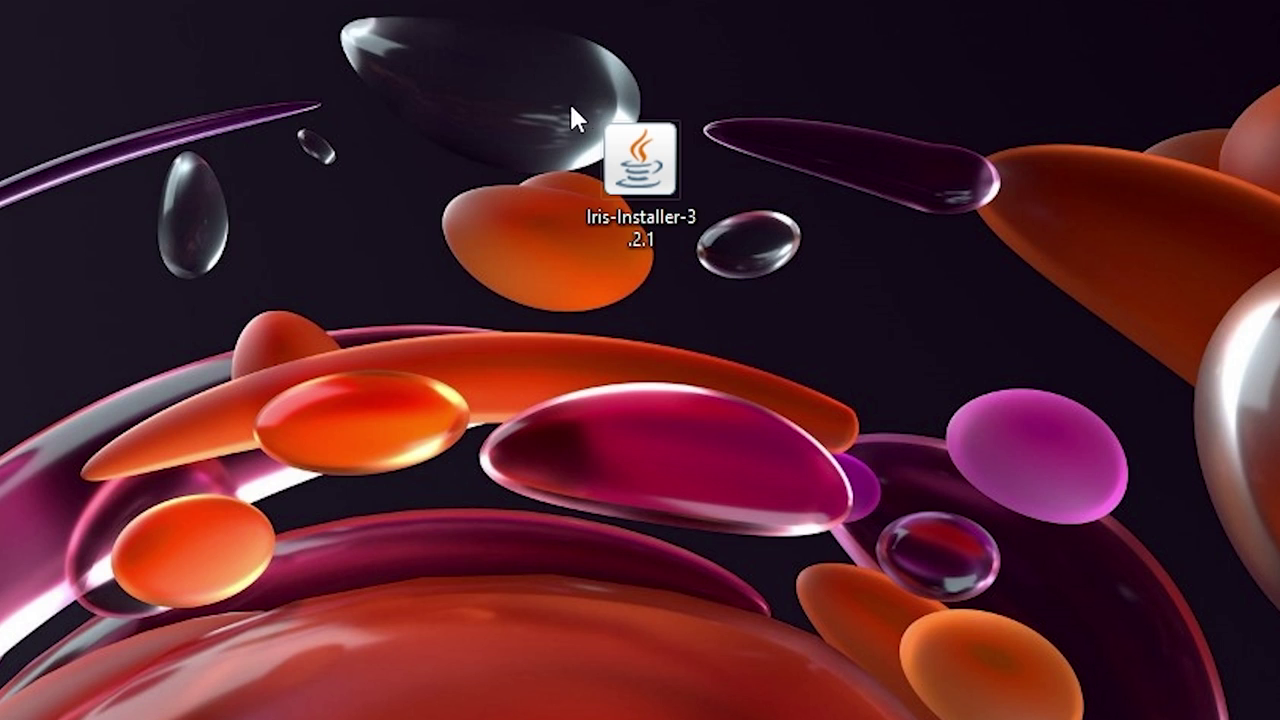
left_click_drag(543, 78, 753, 300)
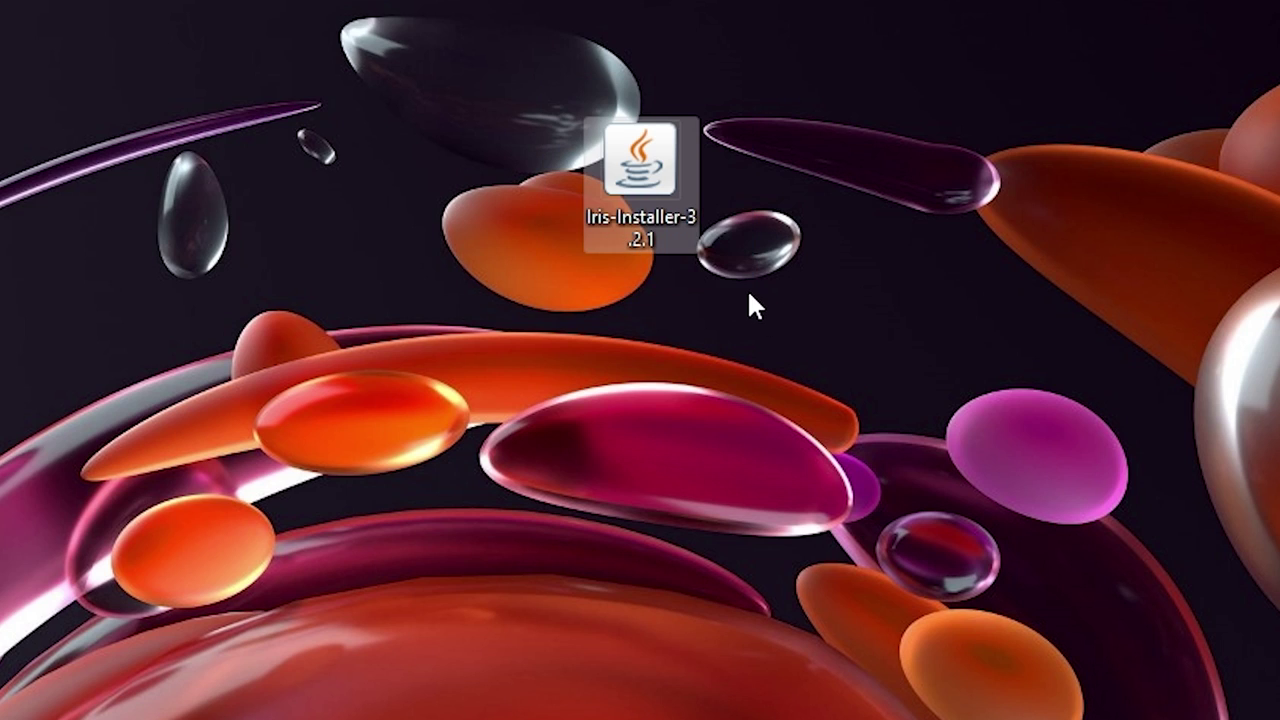
Open Iris-Installer-3.2.1 from the desktop with Java(TM) Platform SE binary
right_click(630, 190)
mouse_move(727, 340)
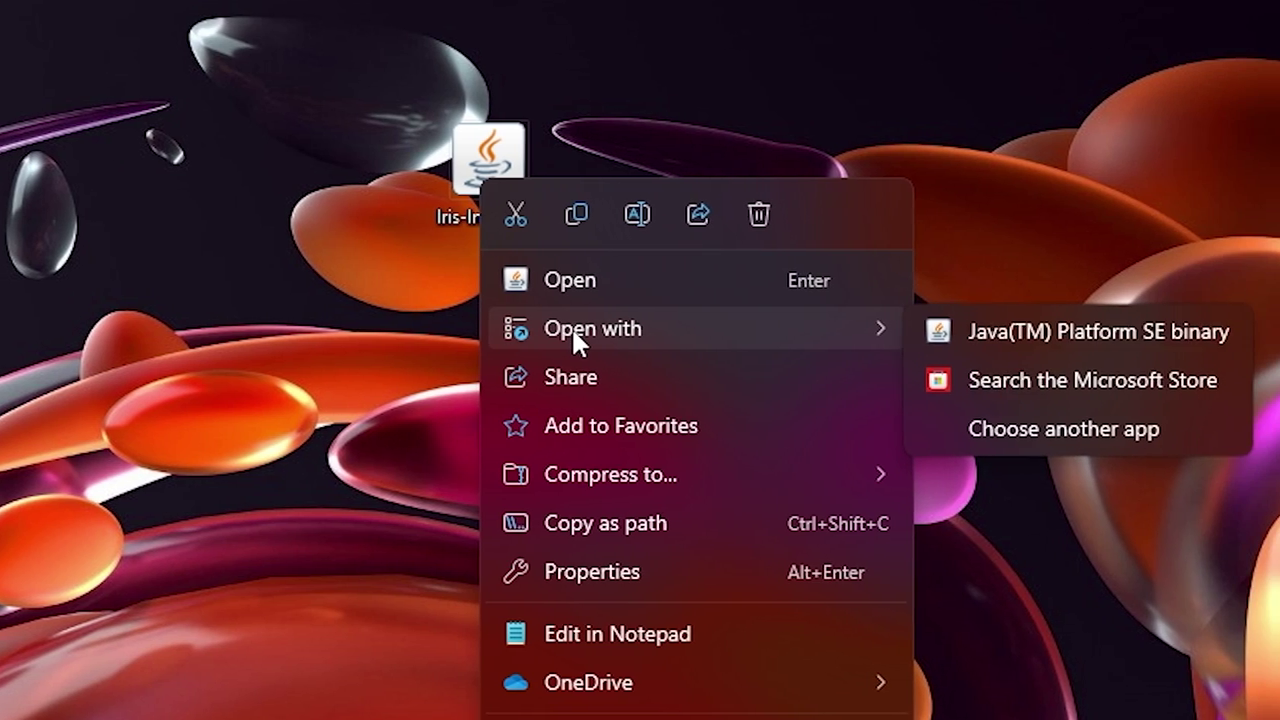
left_click(962, 345)
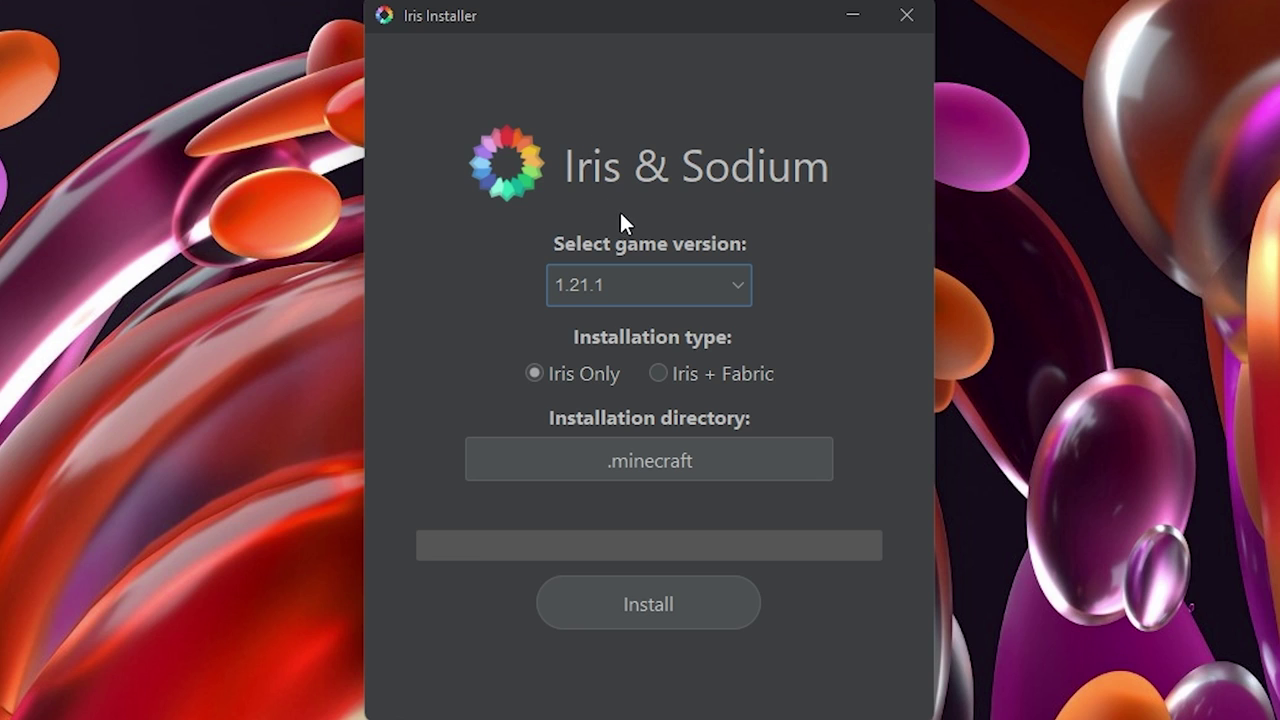
Install Iris & Sodium for game version 1.21.1 as Iris Only into the .minecraft directory
left_click(710, 284)
left_click(567, 287)
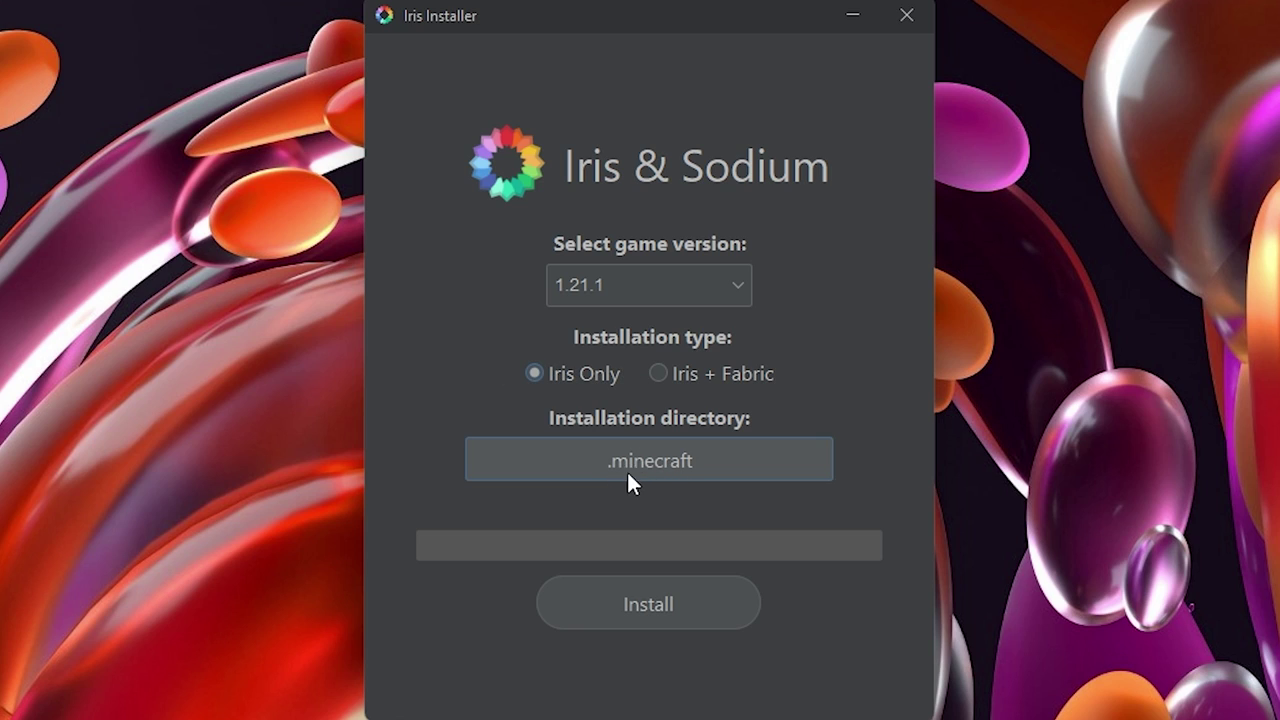
left_click(634, 605)
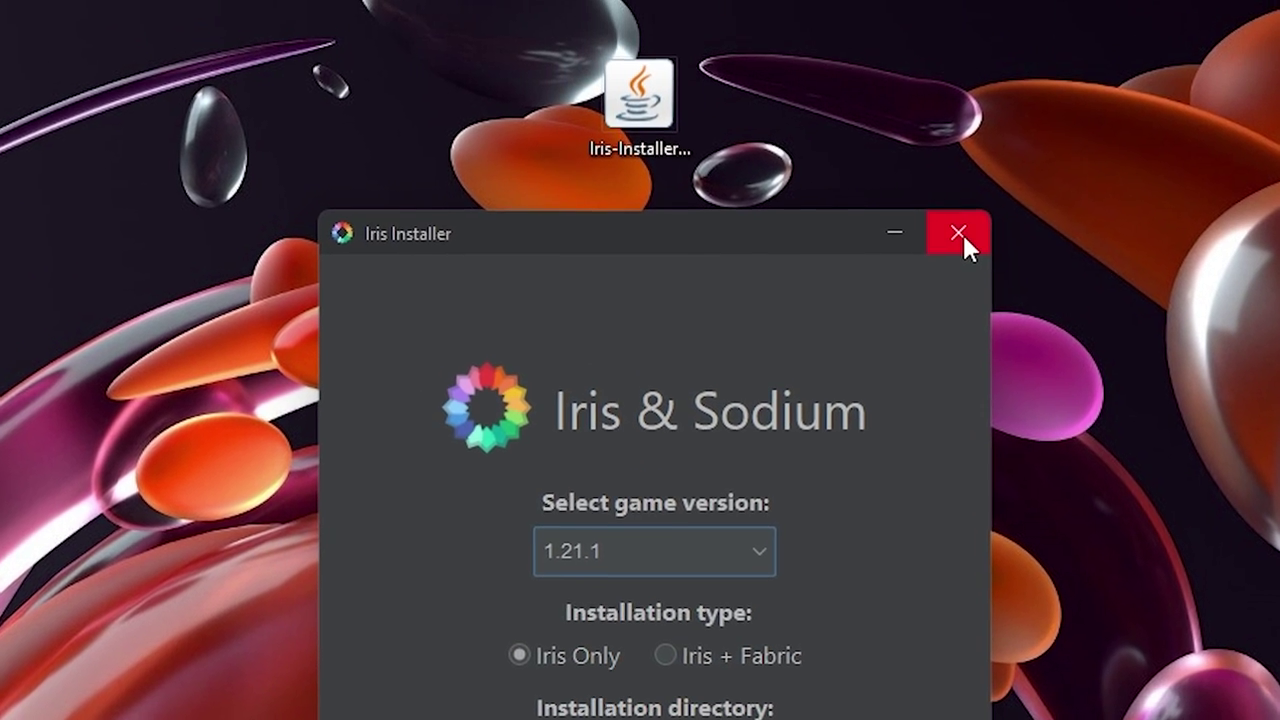
Close the Iris installer and delete its file from the desktop
left_click(906, 15)
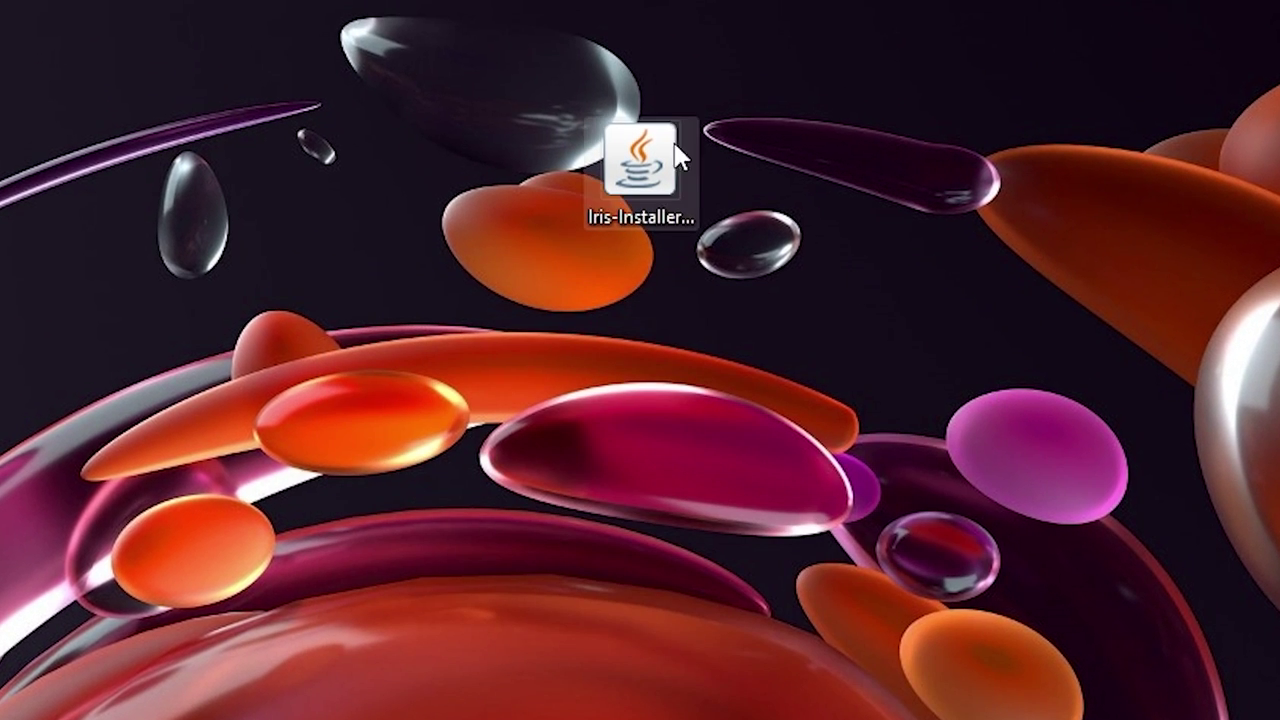
left_click_drag(508, 71, 898, 402)
key("Delete")
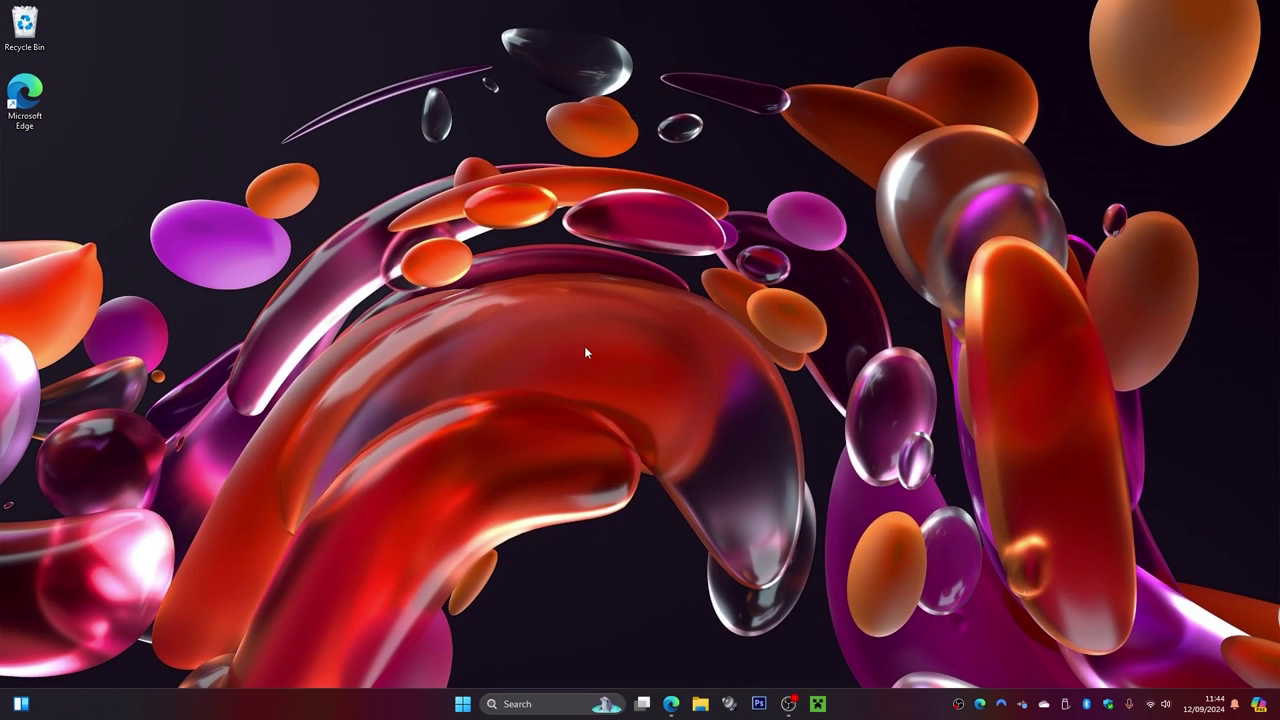
Open the Minecraft Launcher and expand the installation choices for Java Edition to look for Iris & Sodium for 1.21.1
left_click(817, 704)
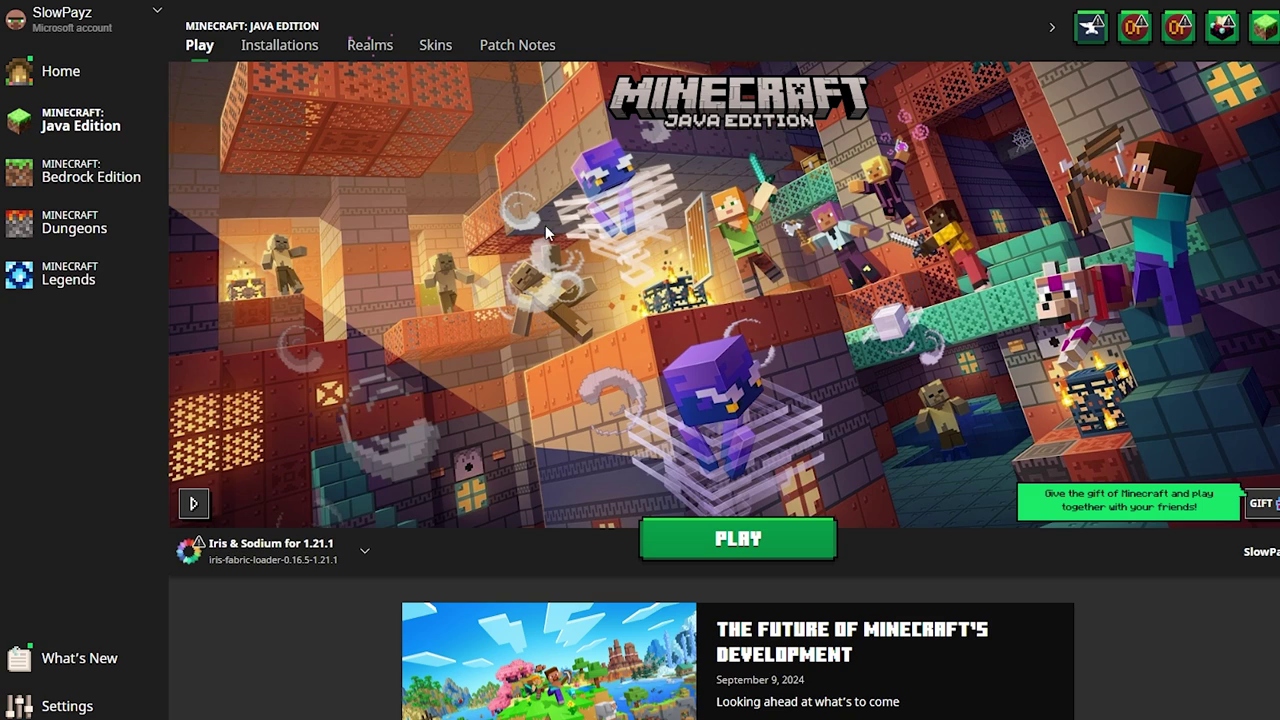
mouse_move(226, 560)
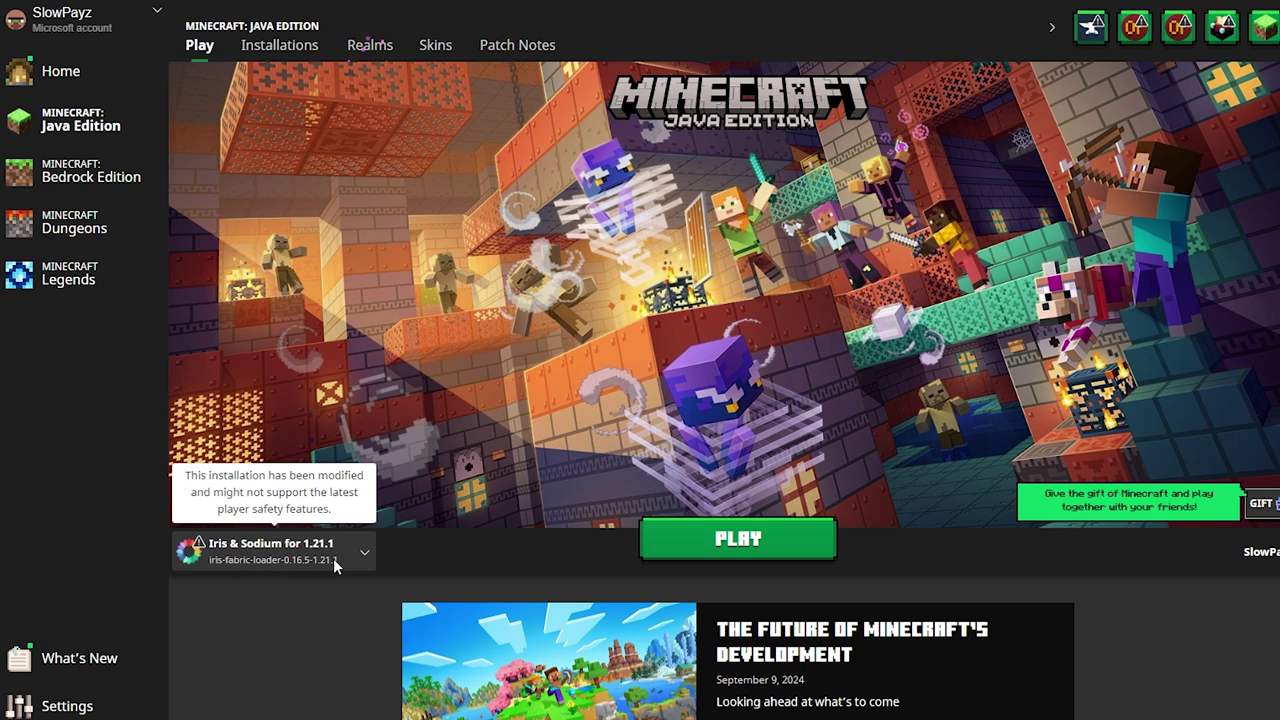
left_click(365, 551)
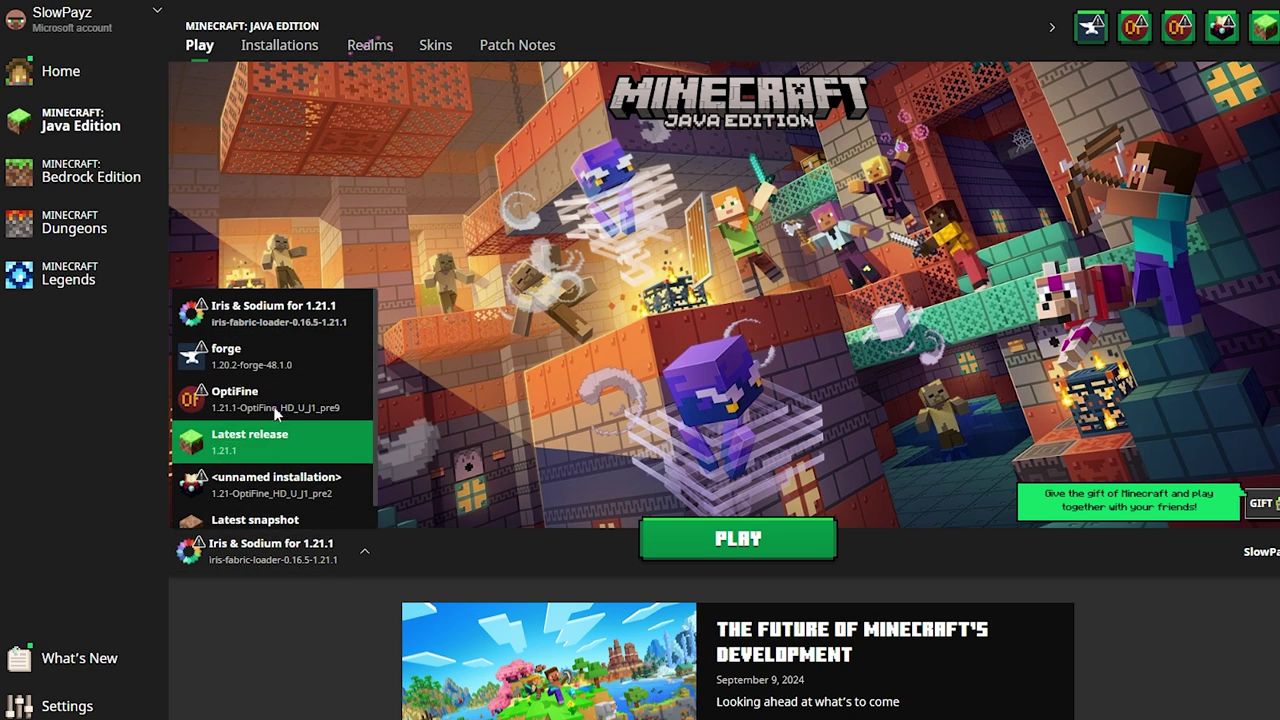
View the Java Edition installations with modded versions included and find Iris & Sodium for 1.21.1
left_click(258, 55)
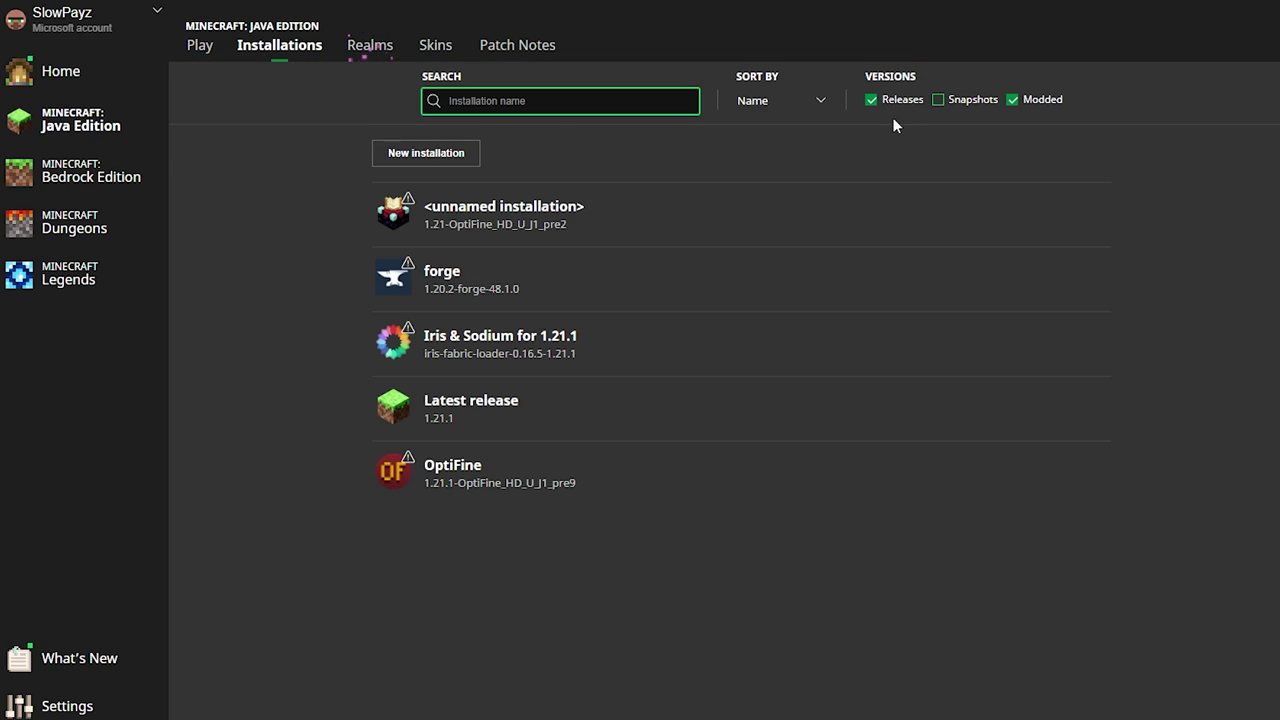
left_click(1011, 99)
left_click(1011, 99)
mouse_move(525, 358)
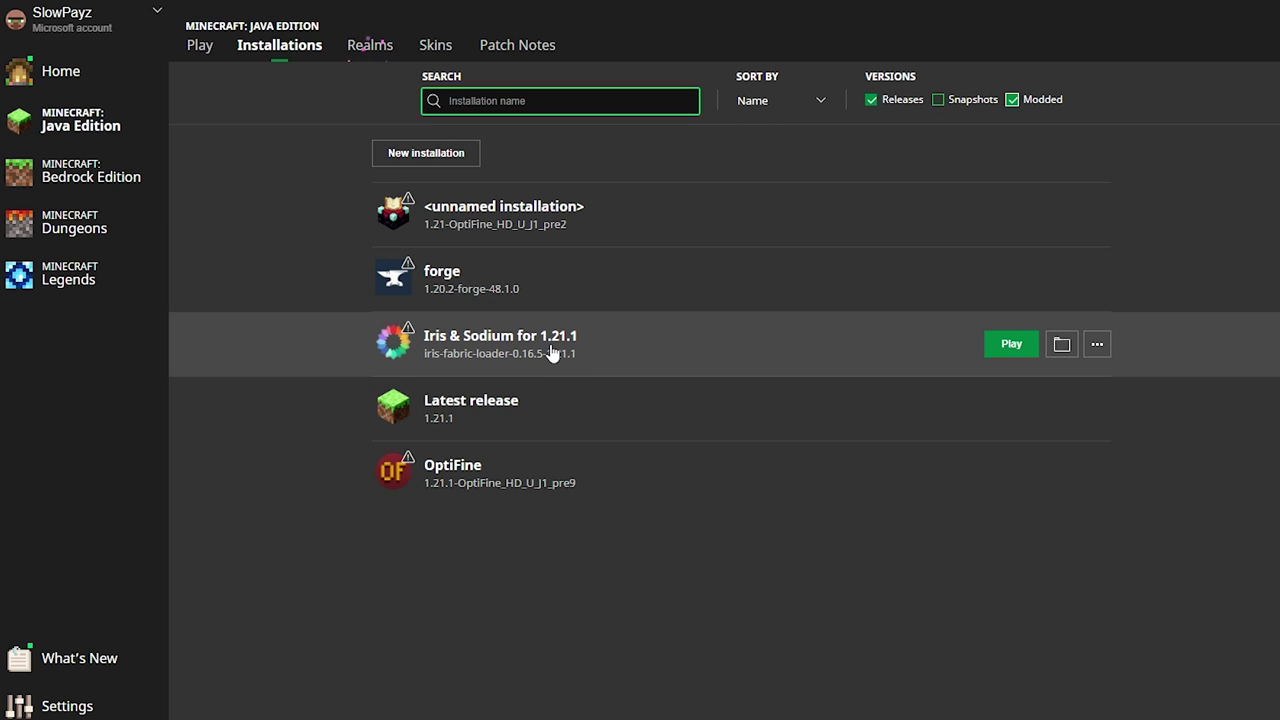
Draft a new installation on version release iris-fabric-loader-0.16.5-1.21.1 and discard it
left_click(422, 160)
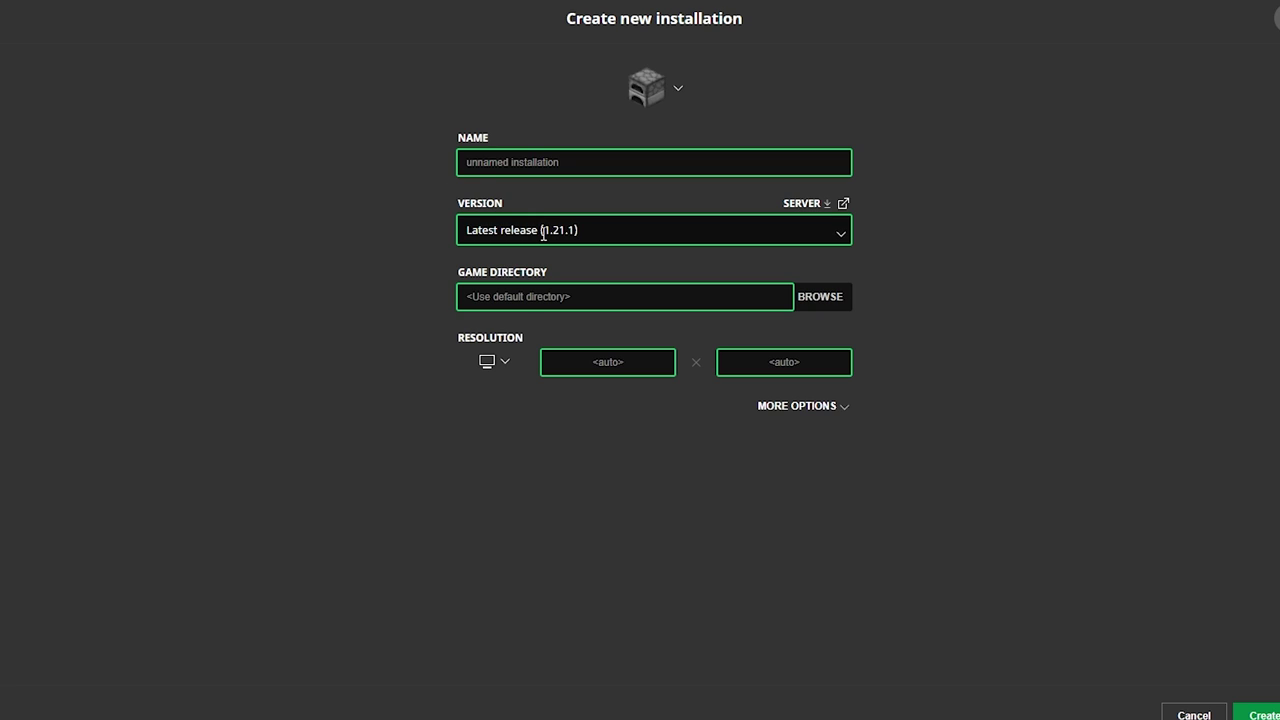
left_click(543, 233)
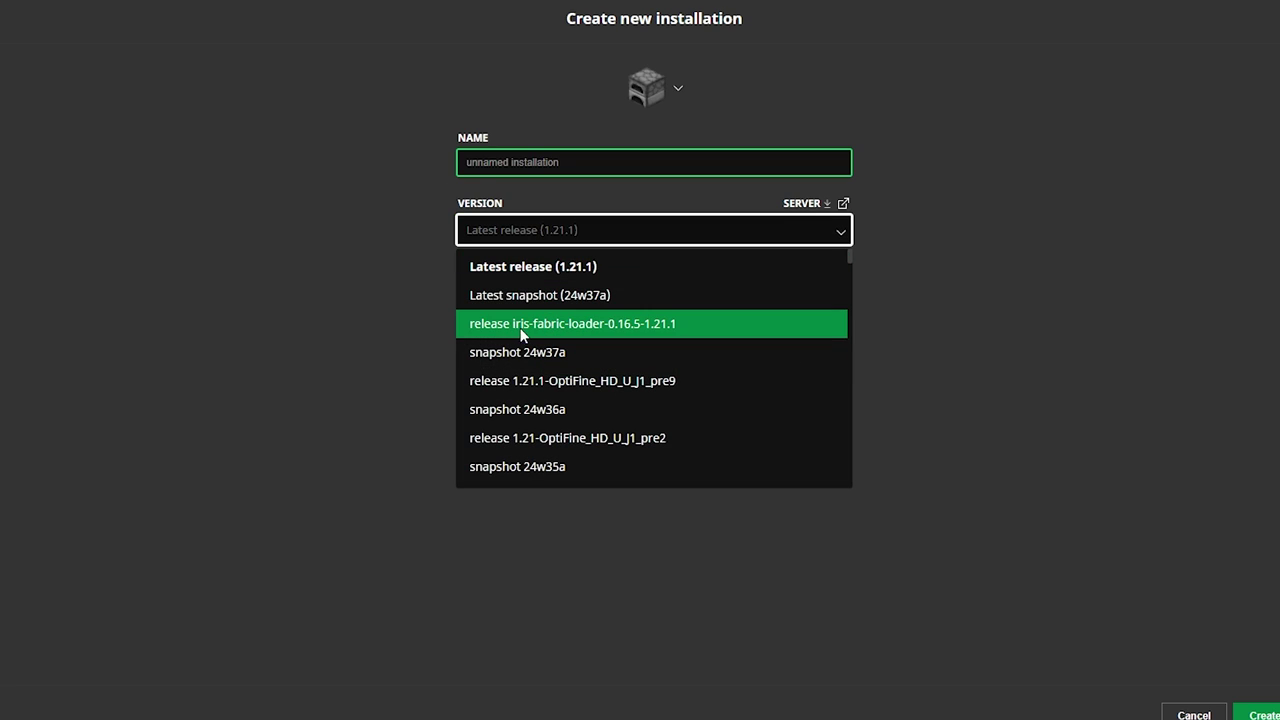
scroll(530, 360, "down", 2)
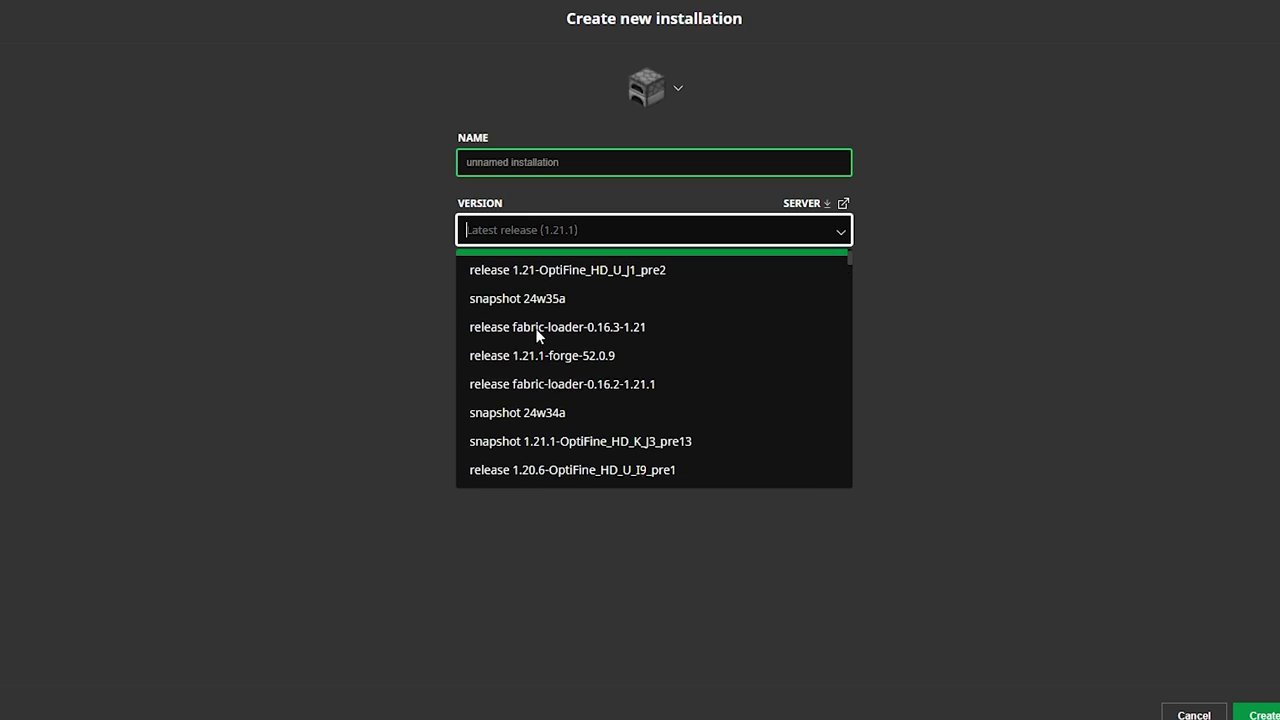
scroll(553, 385, "up", 2)
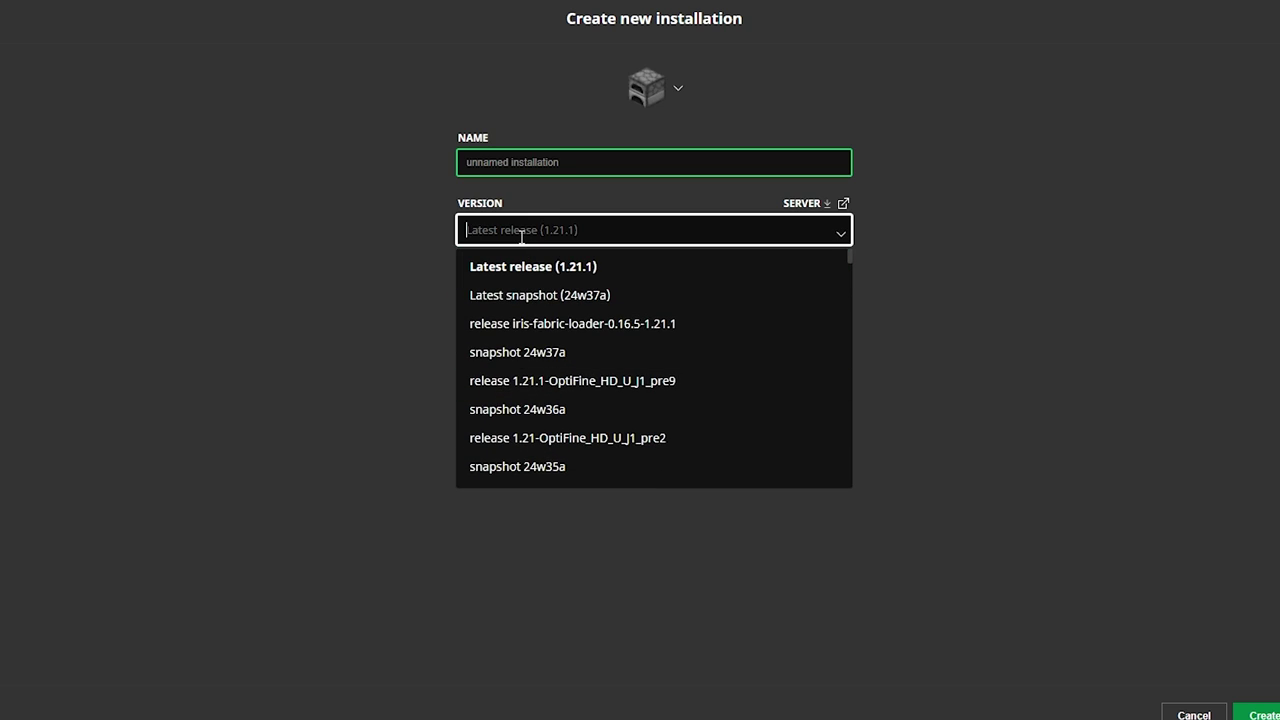
type("iri")
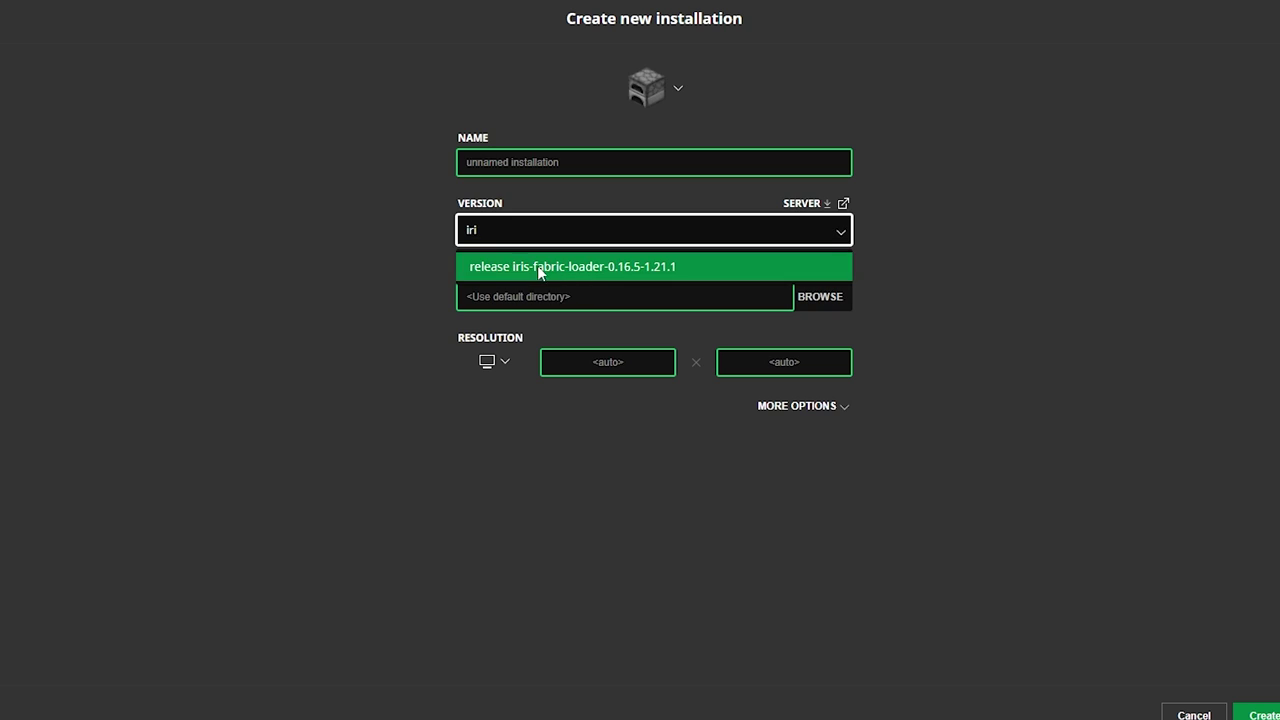
left_click(531, 265)
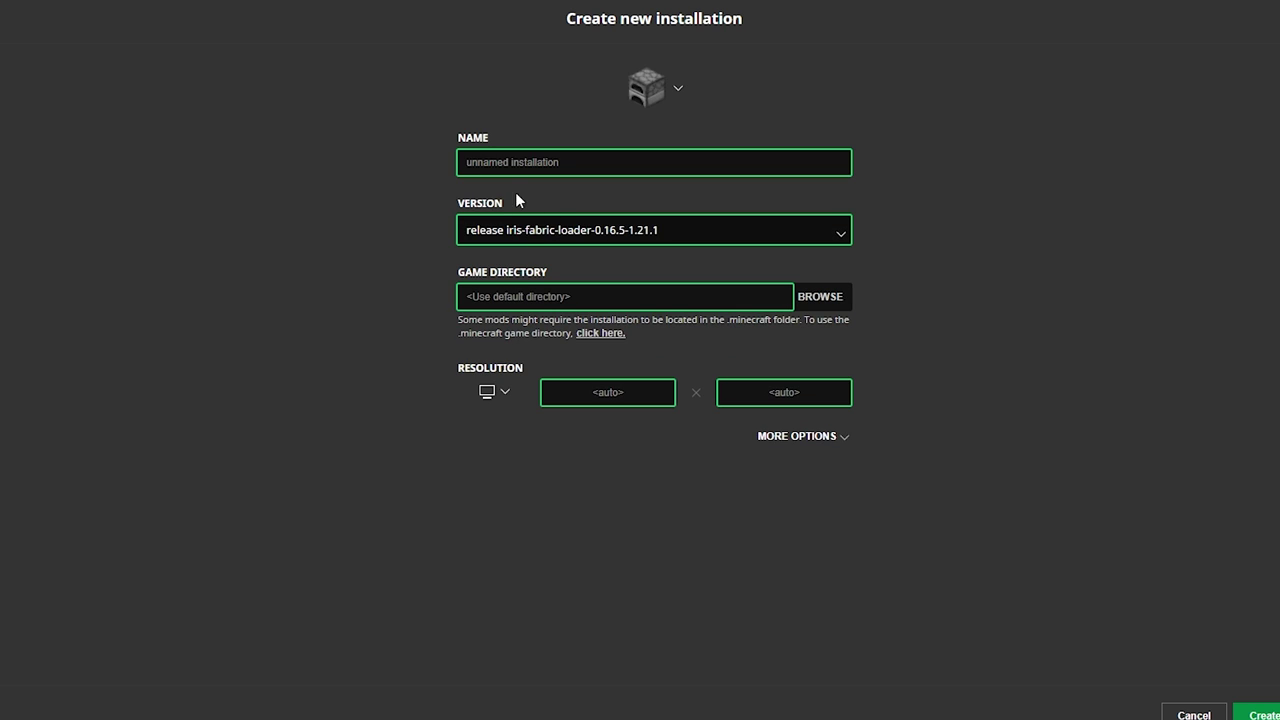
left_click(647, 88)
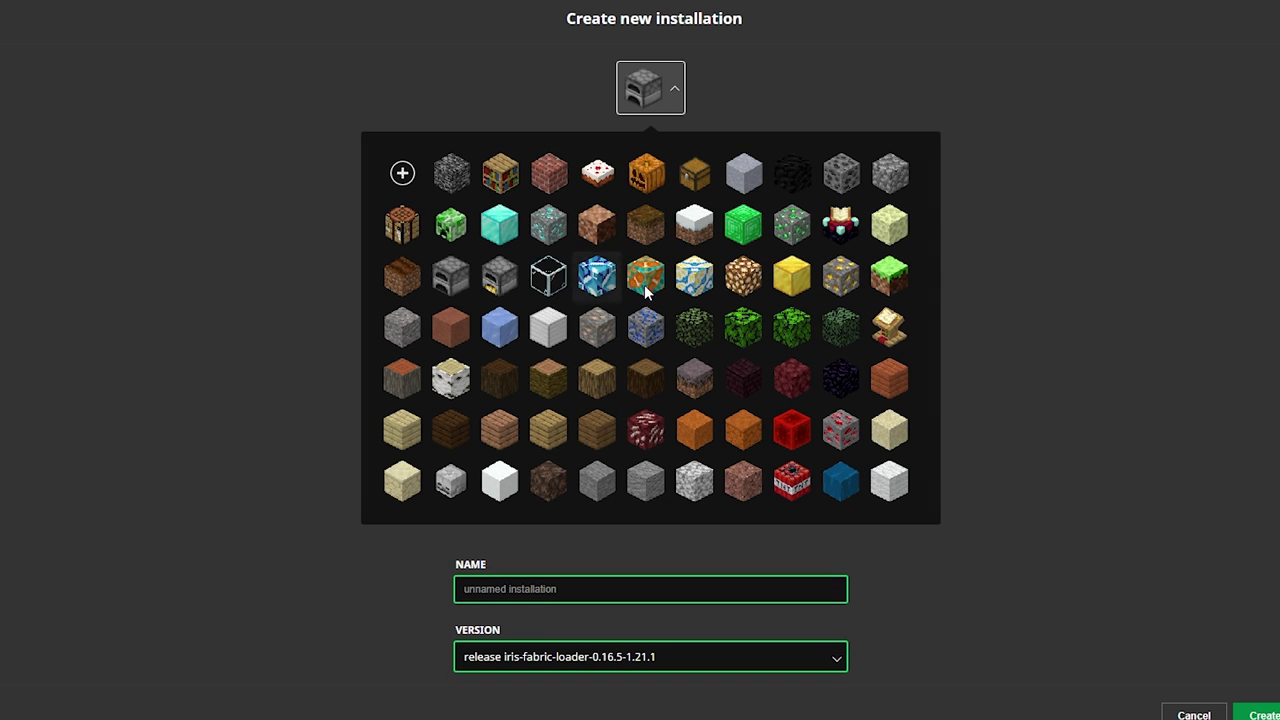
left_click(655, 97)
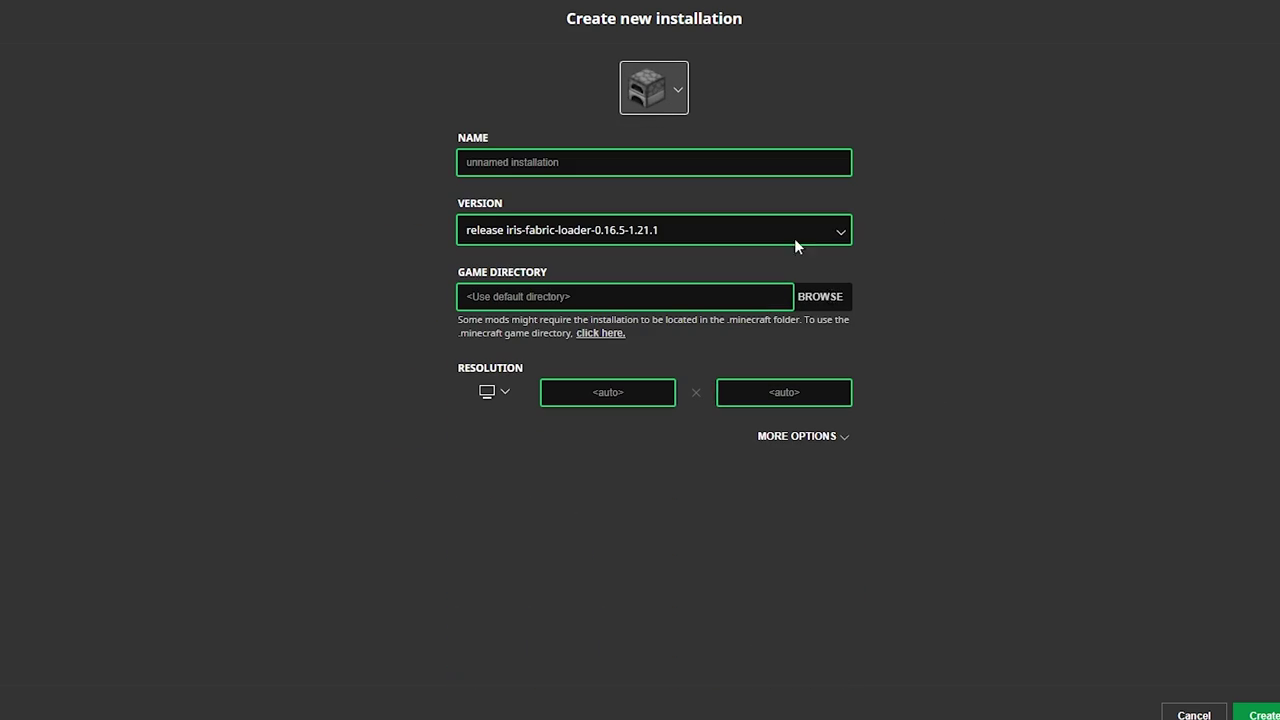
left_click(1262, 714)
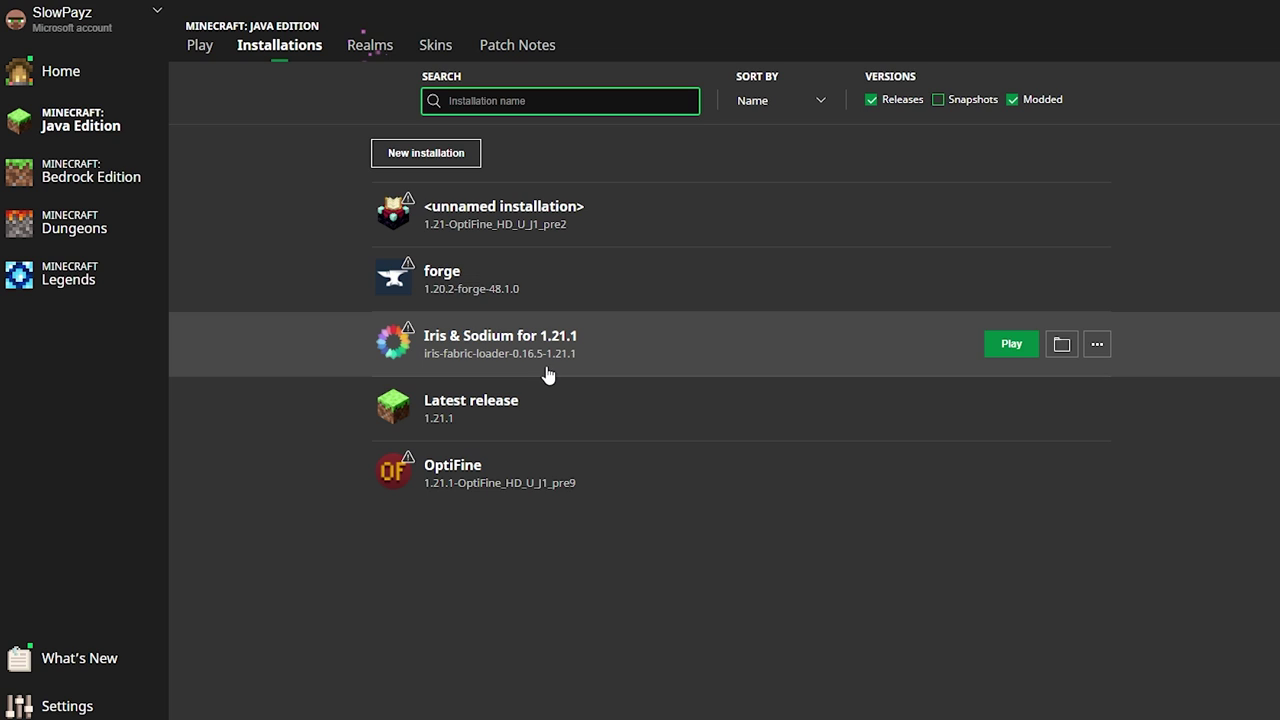
Launch Iris & Sodium for 1.21.1, accepting the modified-installation risks and turning off further warnings for it
left_click(197, 48)
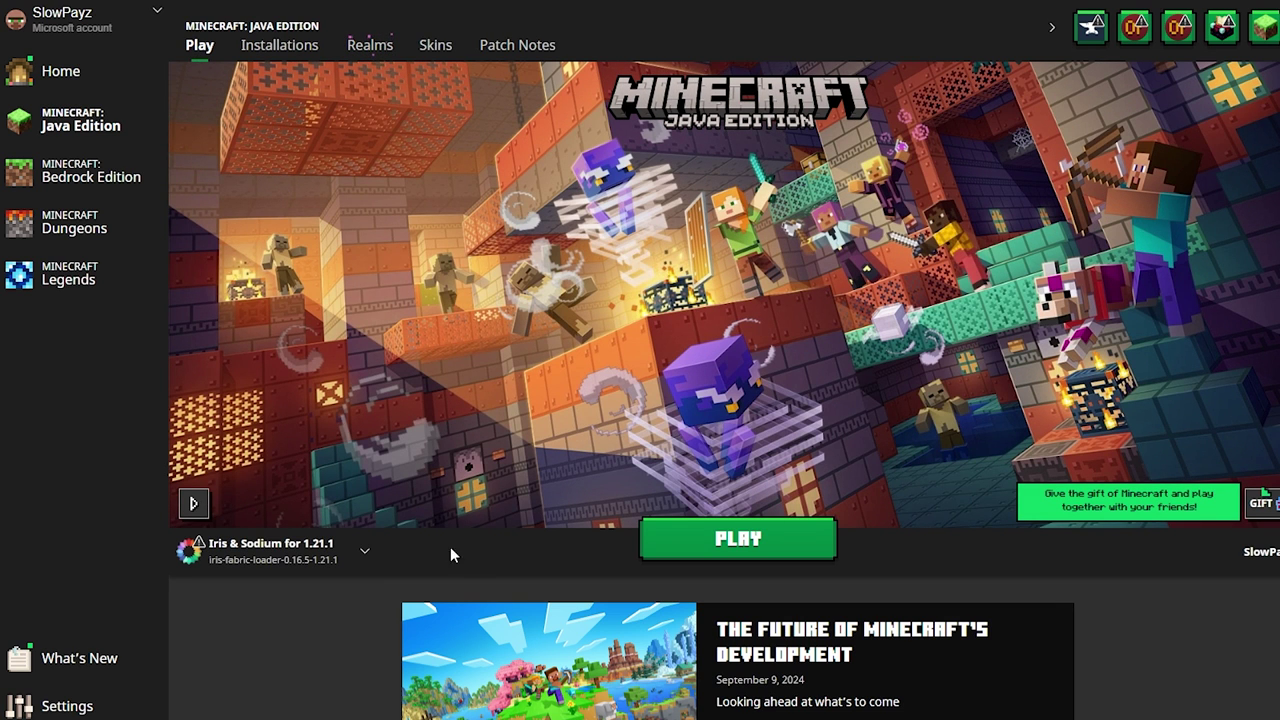
left_click(688, 538)
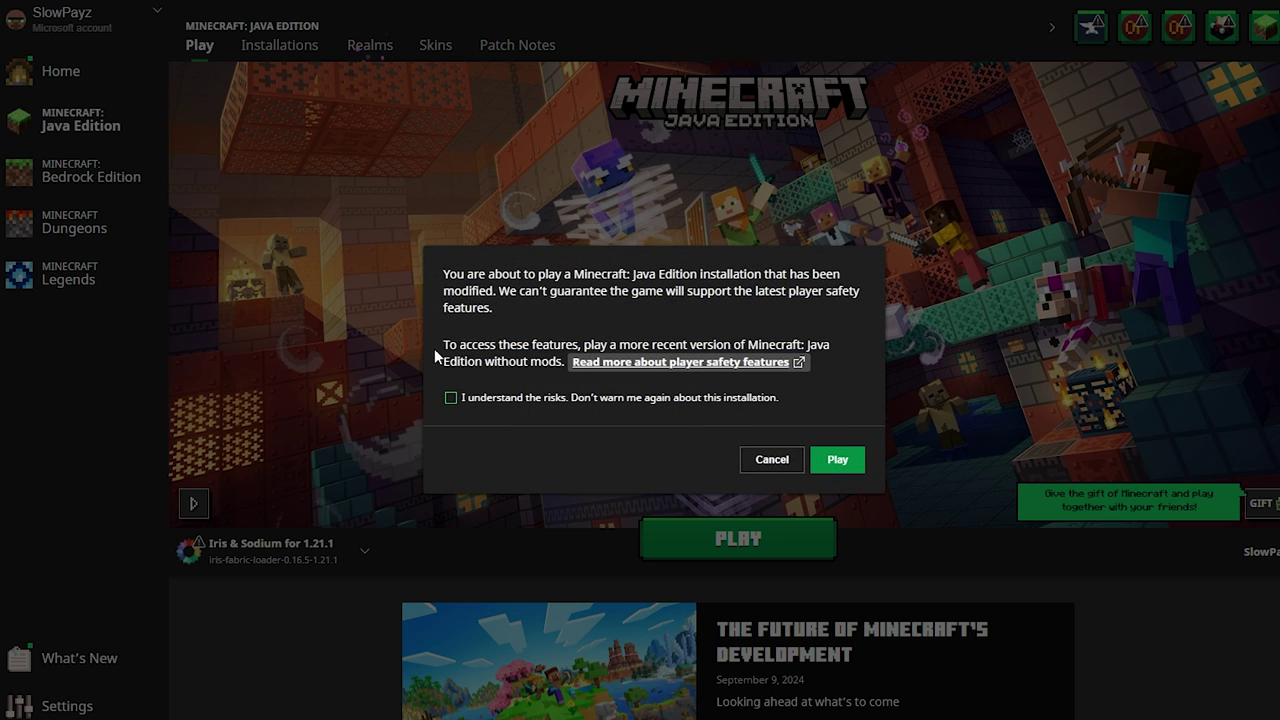
left_click(451, 398)
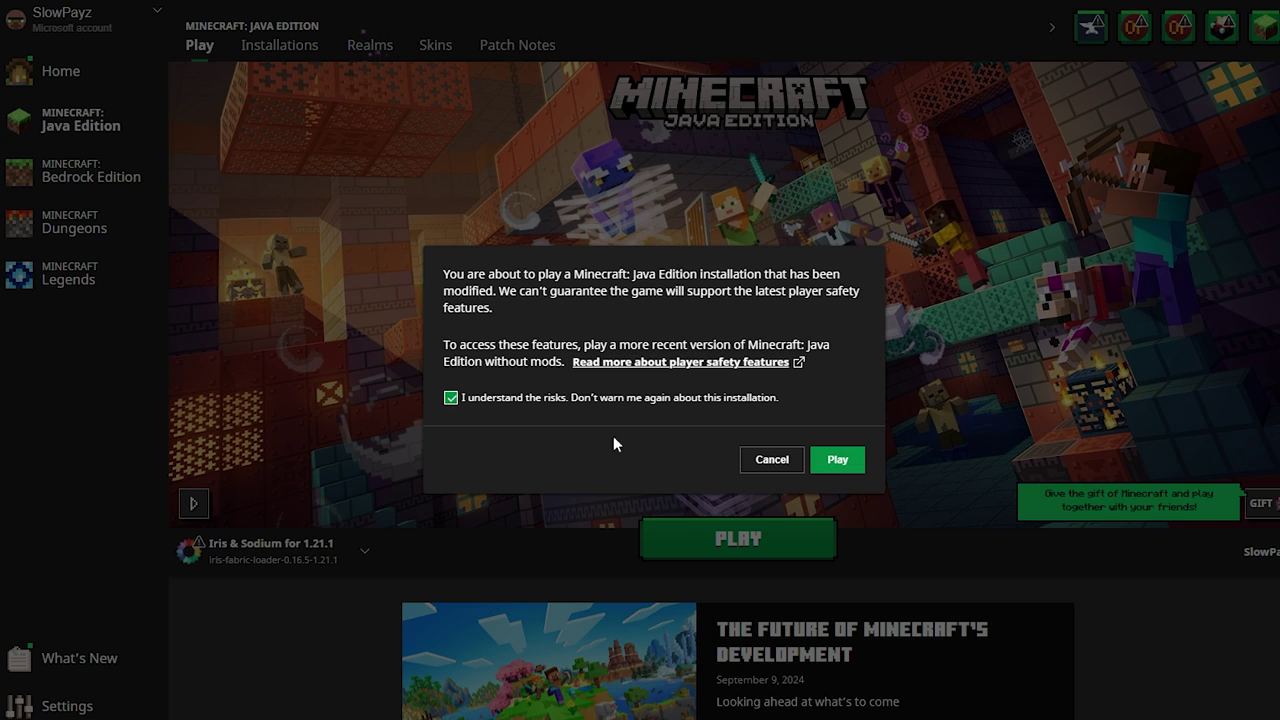
left_click(825, 458)
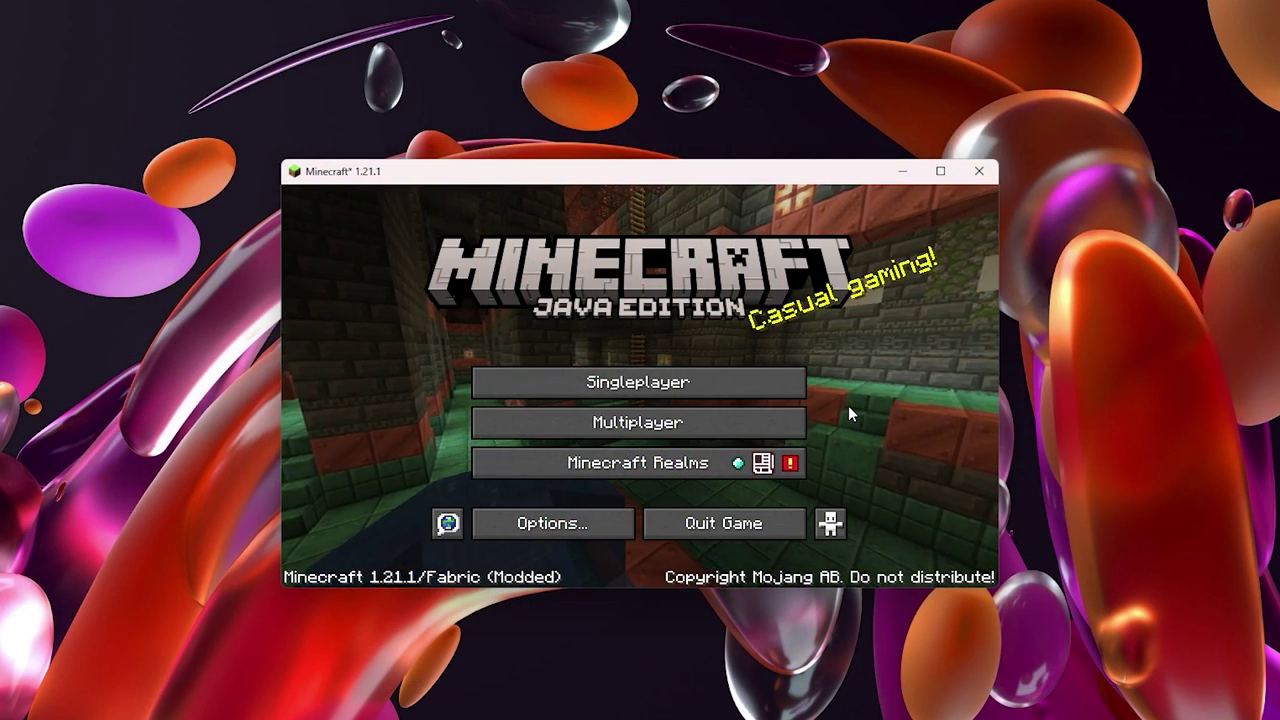
Switch the game to full screen and enter a singleplayer world
key("F11")
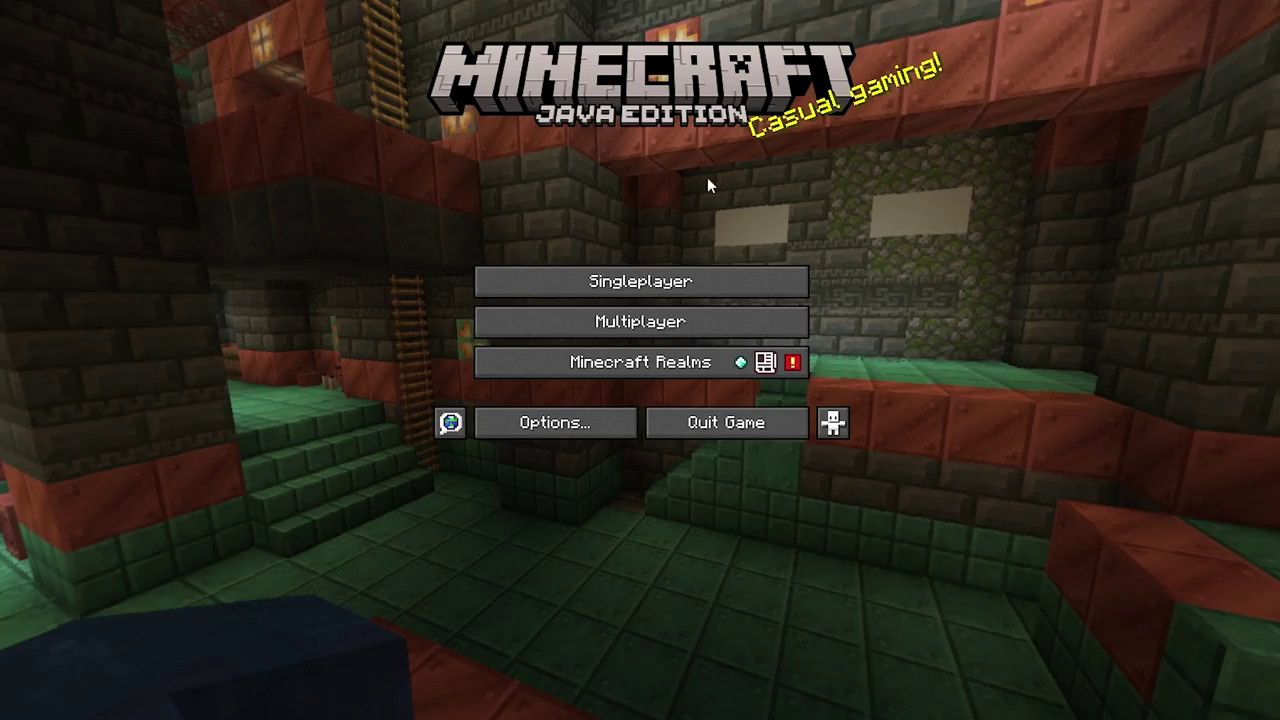
left_click(548, 281)
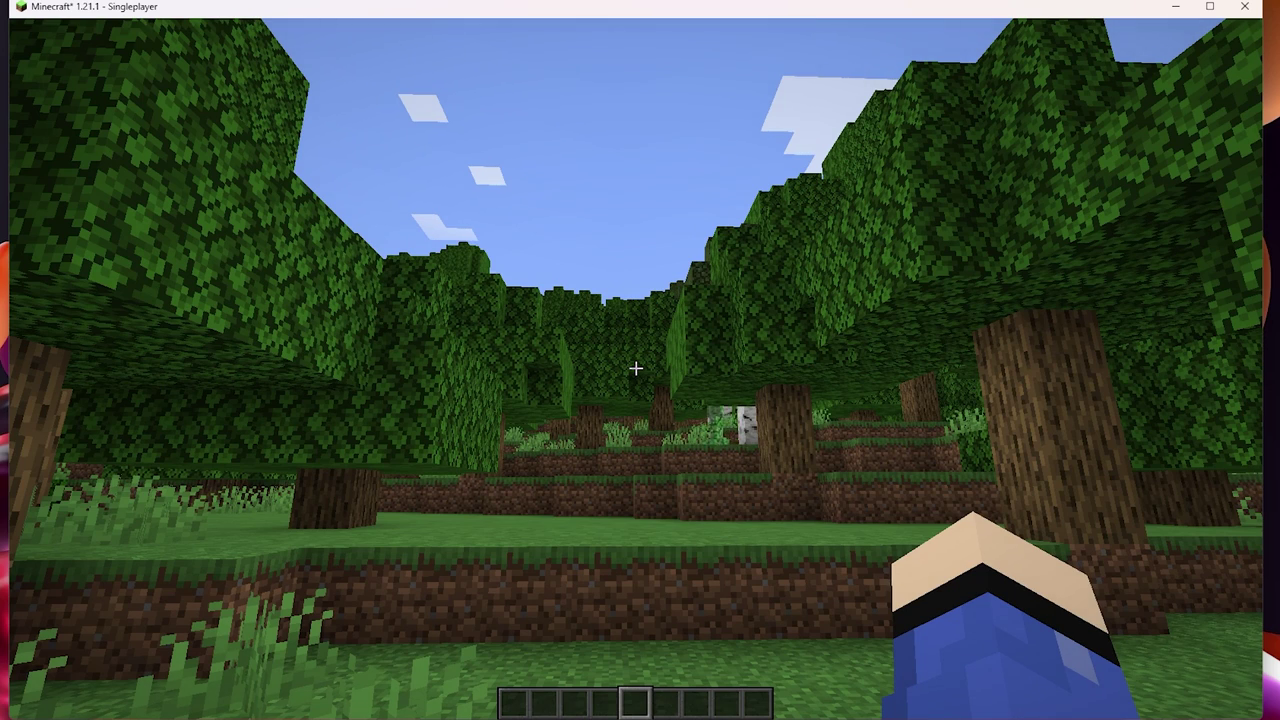
Open the shader packs screen from the game's video settings and follow its shader download link to Modrinth in the browser
key("Escape")
left_click(548, 336)
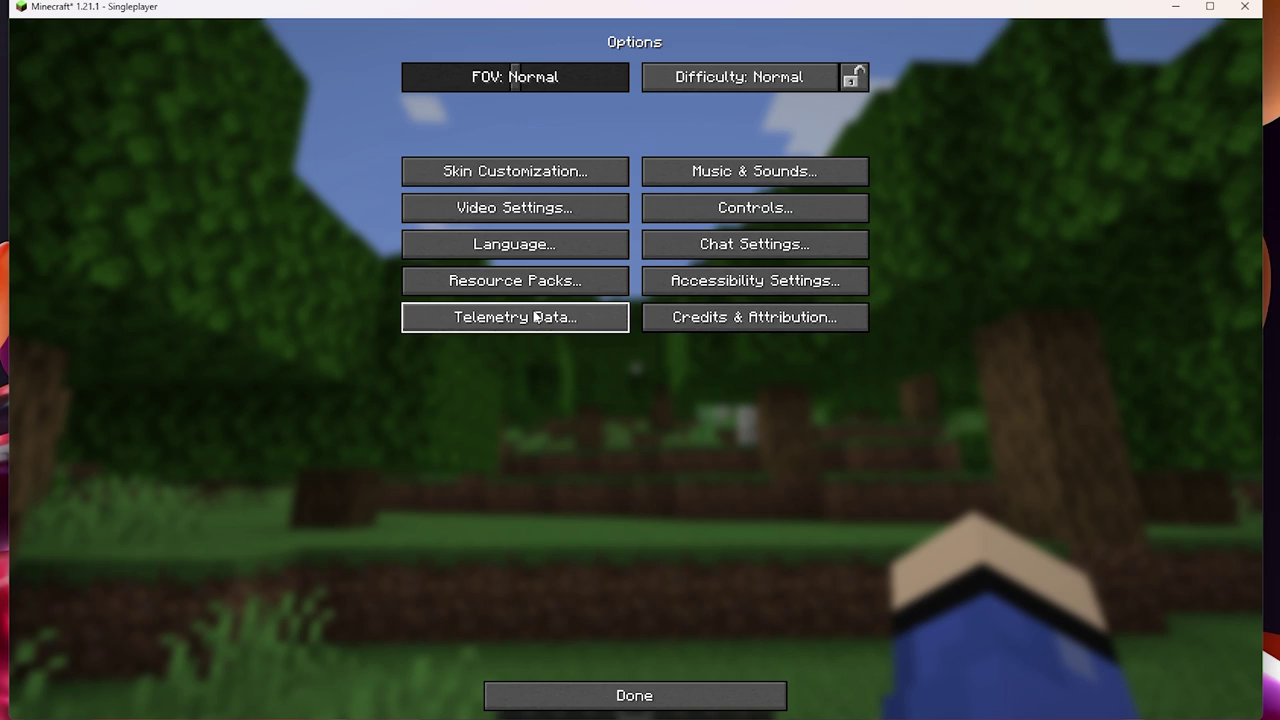
left_click(524, 210)
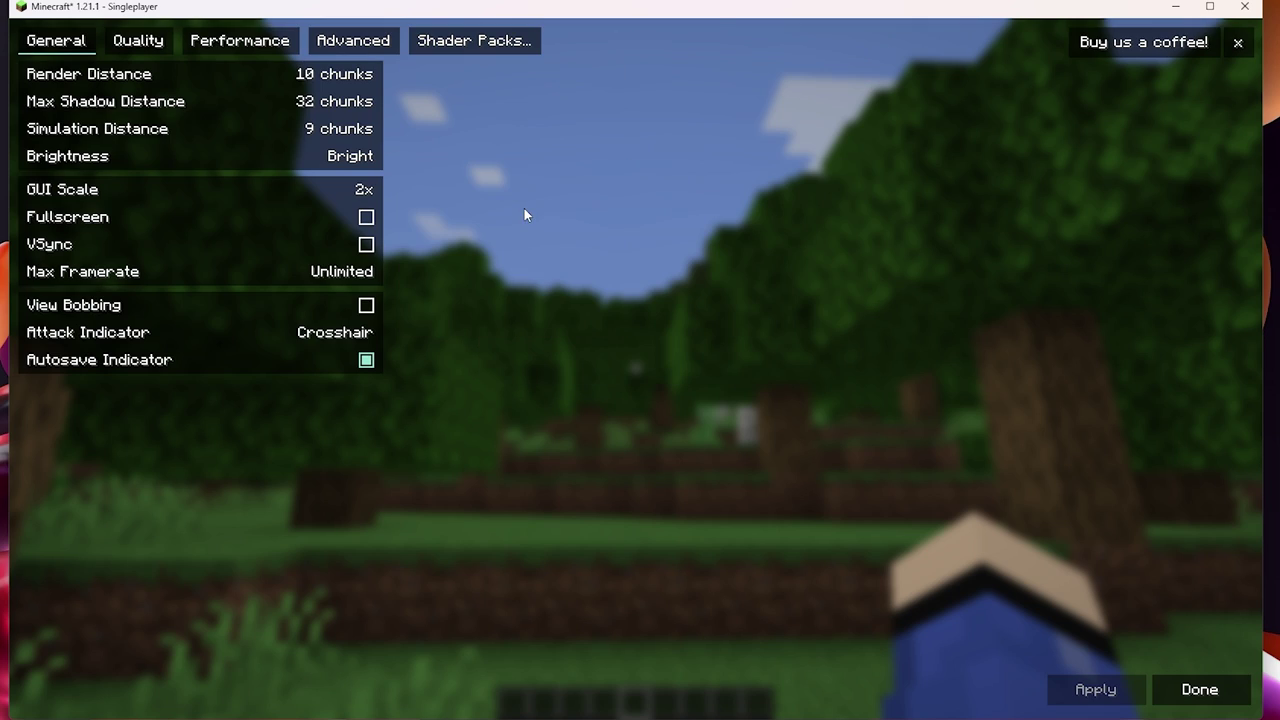
left_click(461, 48)
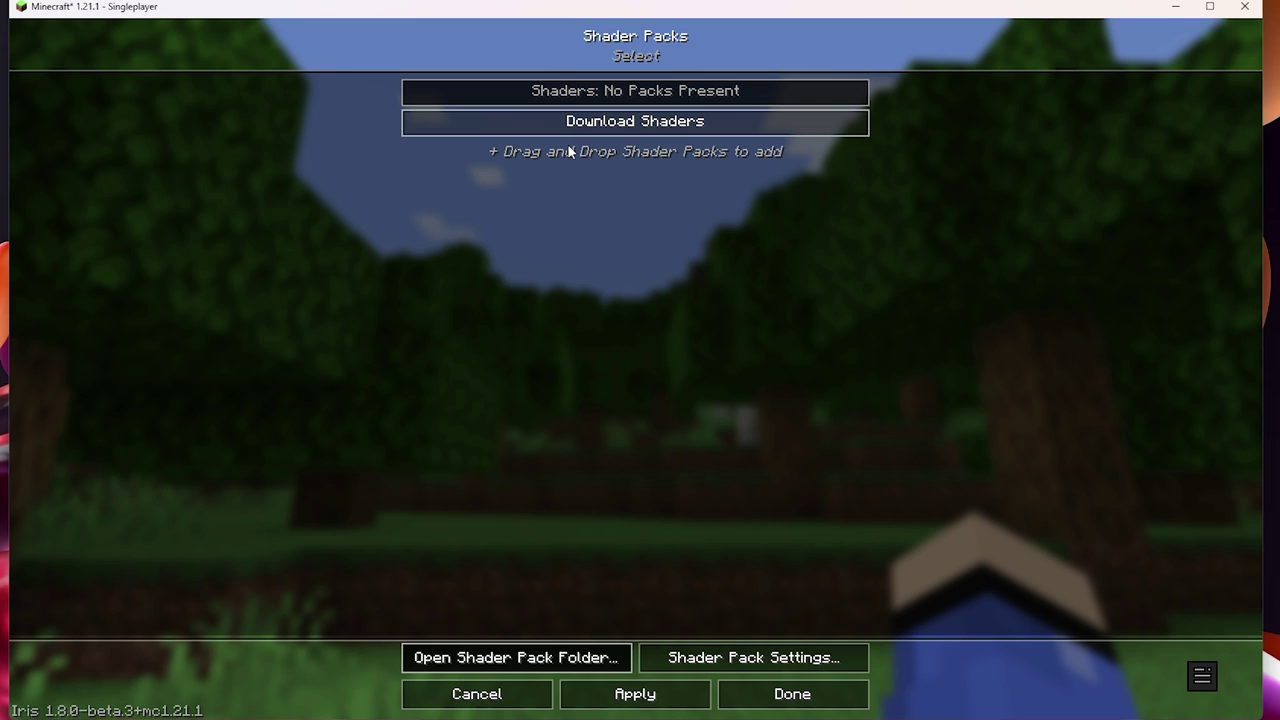
left_click(634, 122)
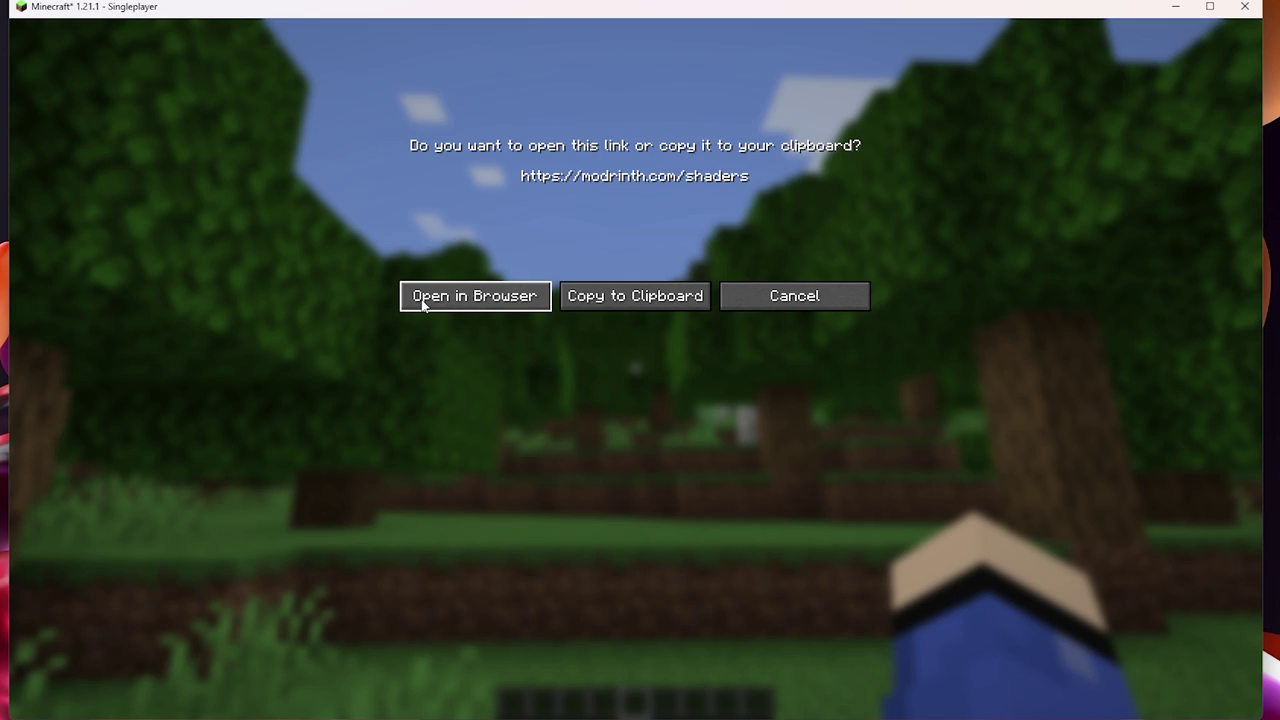
left_click(469, 307)
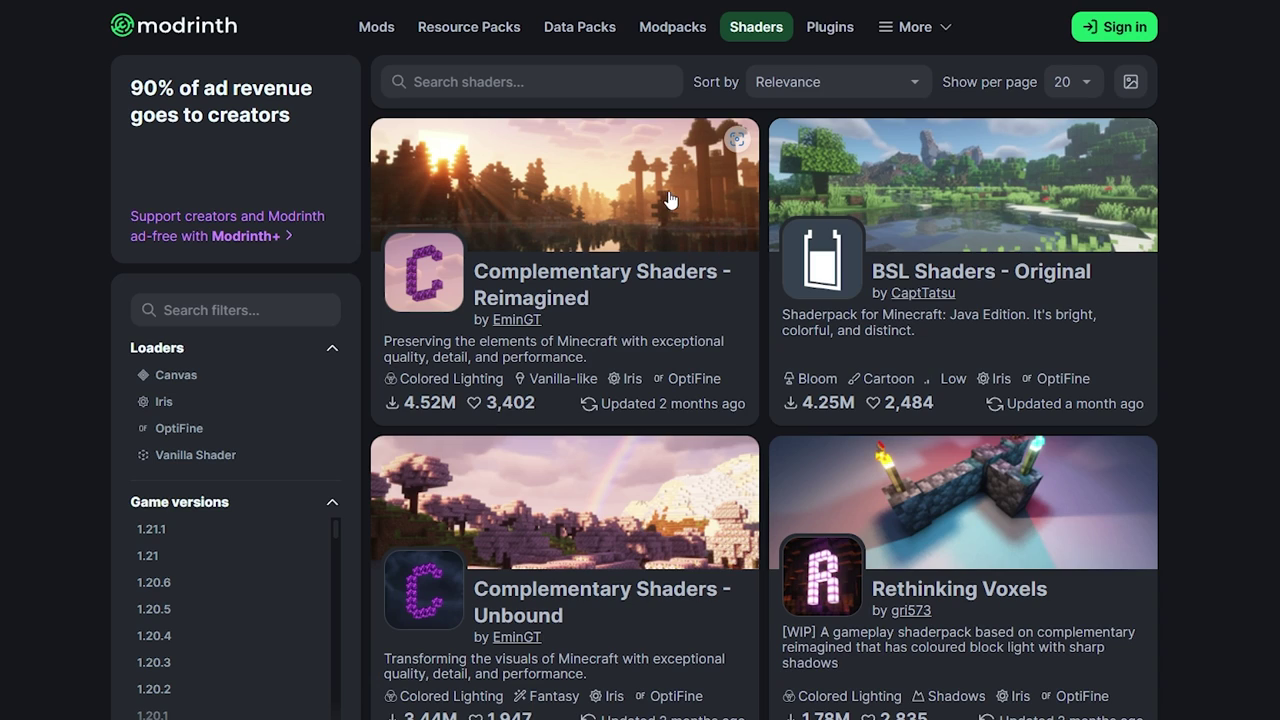
Open BSL Shaders - Original, filter its versions to game version 1.21.1 and download version 8.3
left_click(907, 203)
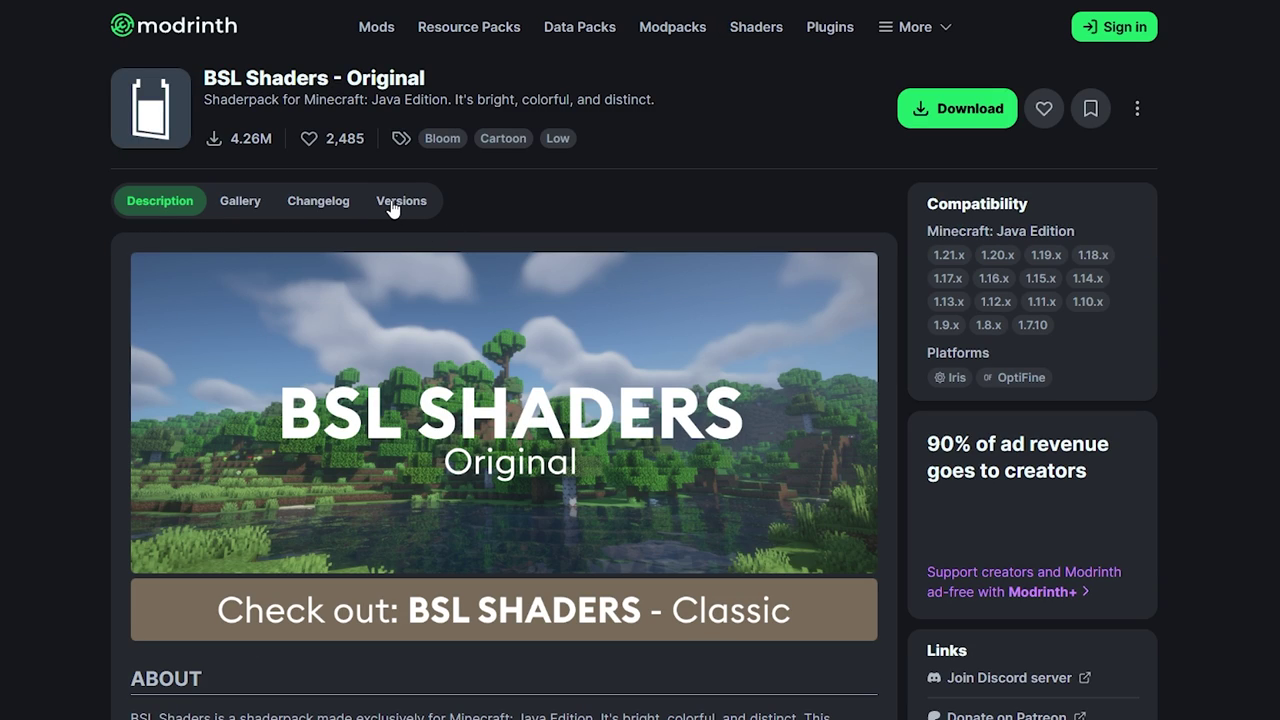
left_click(393, 205)
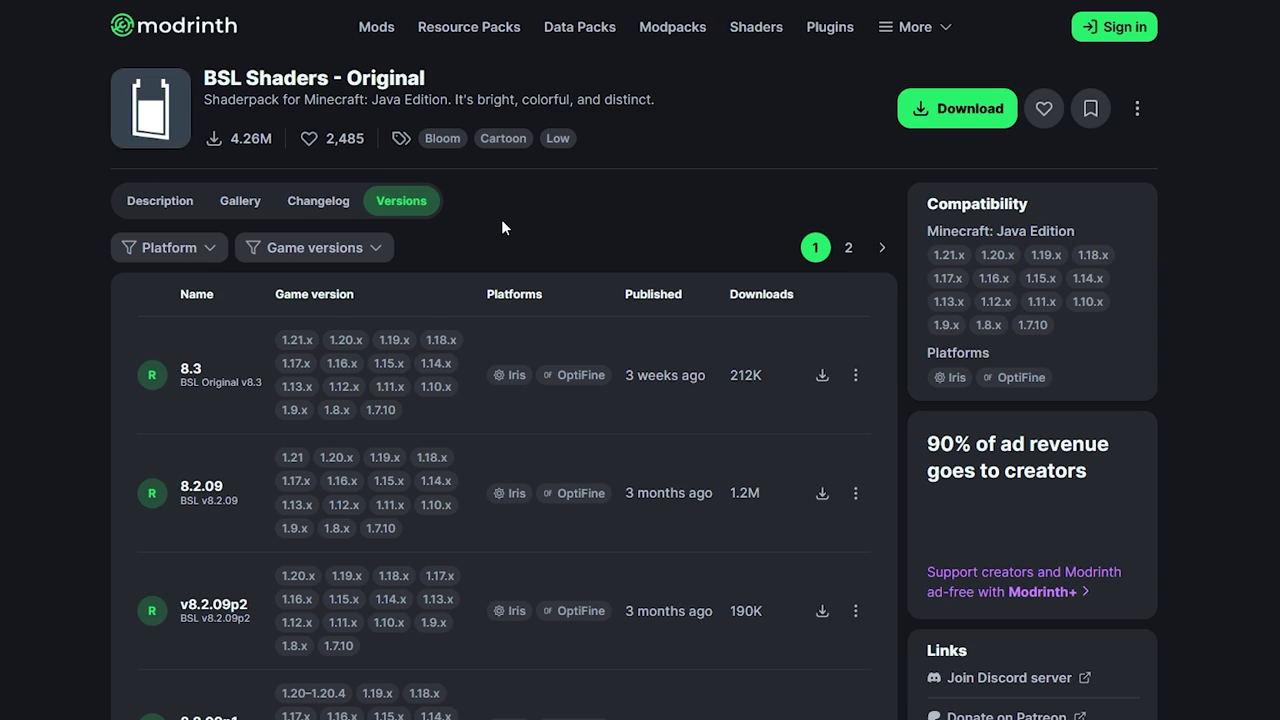
left_click(315, 250)
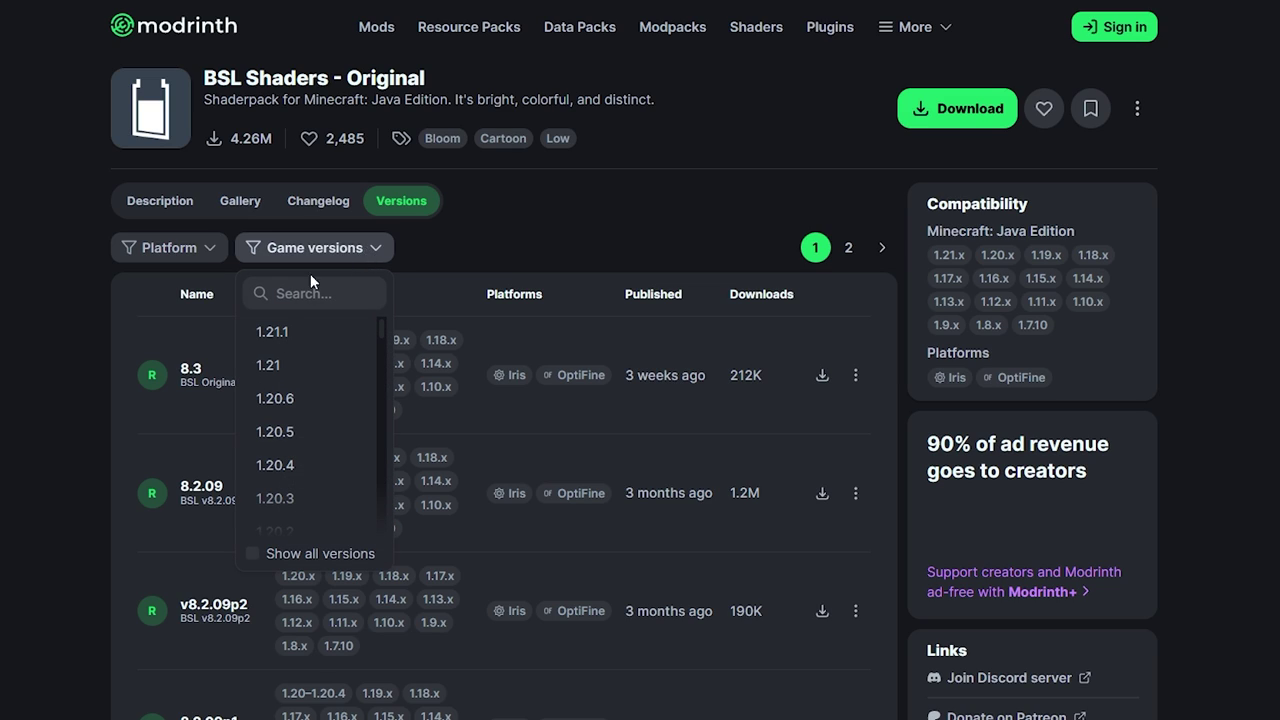
left_click(274, 336)
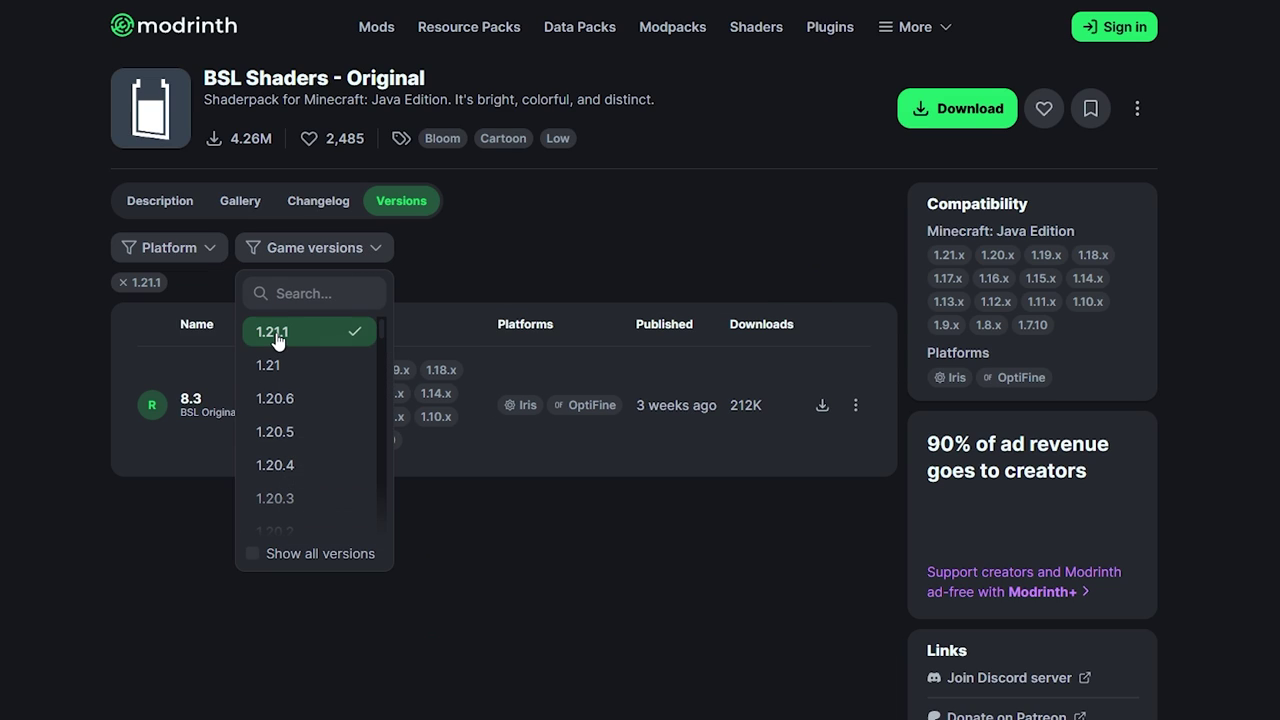
left_click(821, 407)
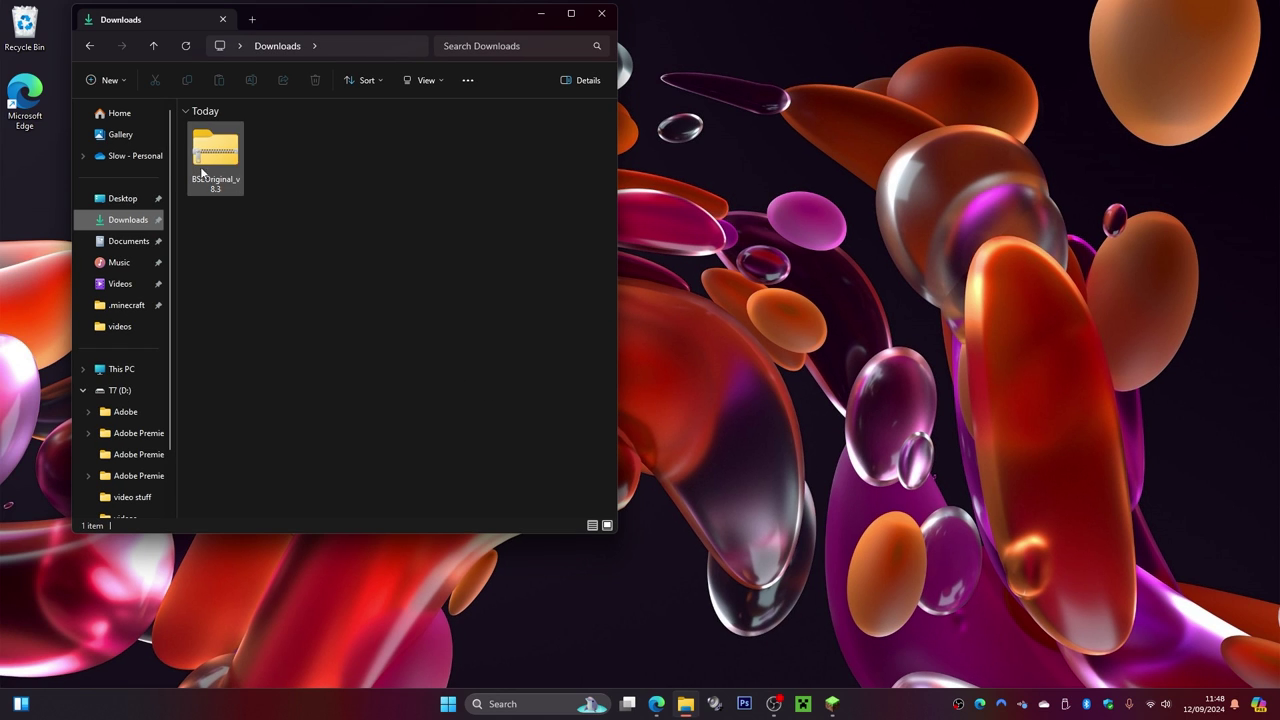
Move the BSLOriginal_v8.3 archive from Downloads to the desktop and close the folder window
left_click_drag(215, 150, 22, 156)
left_click(601, 13)
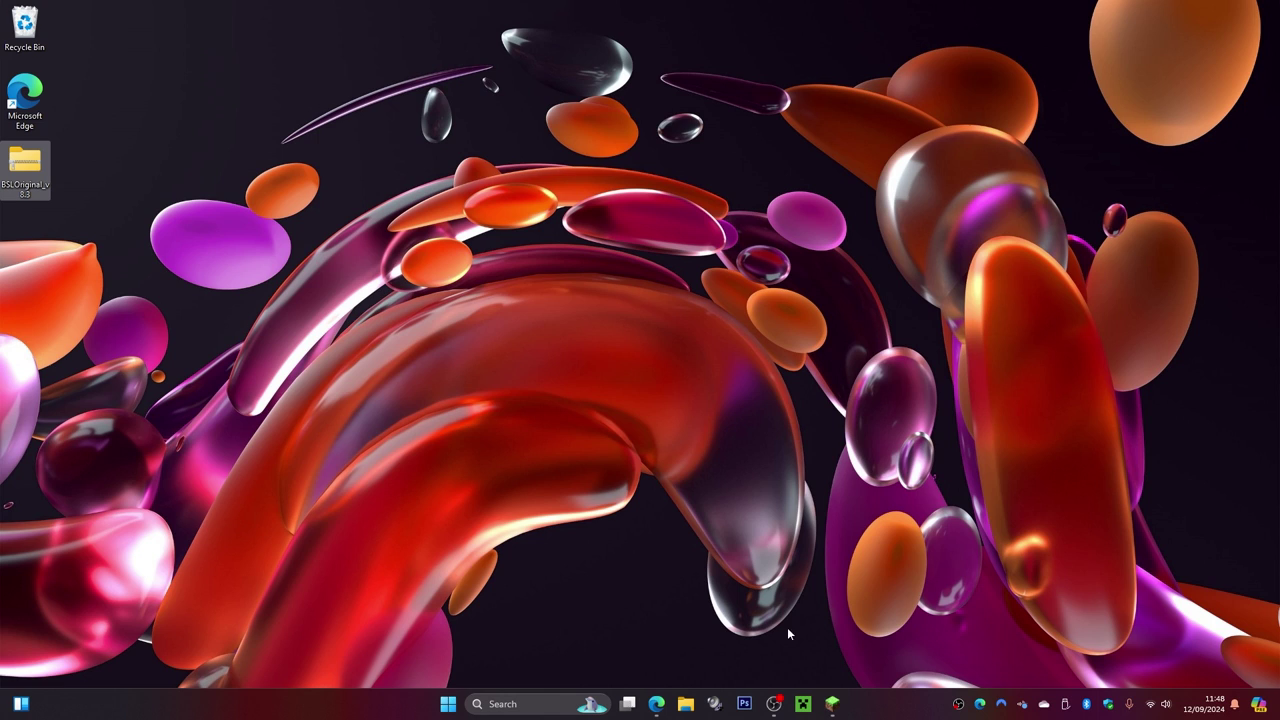
left_click(357, 201)
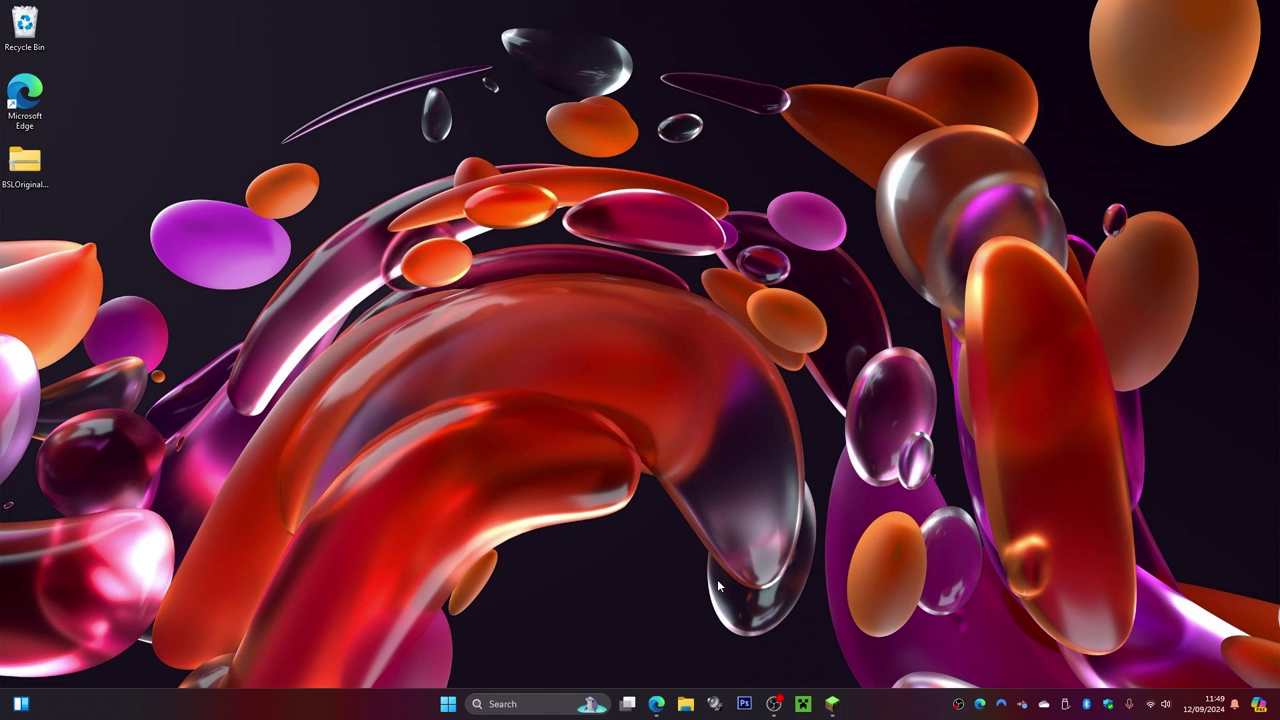
Switch to Minecraft, add BSLOriginal_v8.3.zip from the desktop to the shader packs, enable it and return to the world
left_click(834, 706)
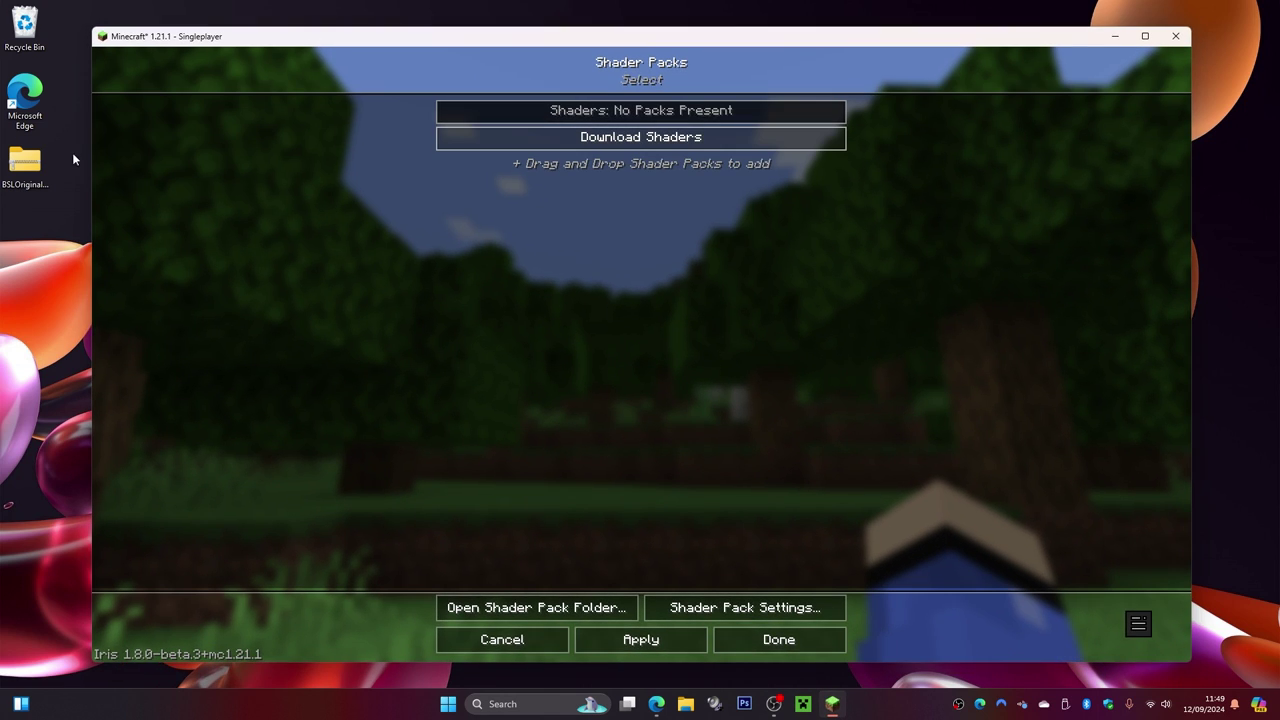
left_click_drag(33, 163, 613, 163)
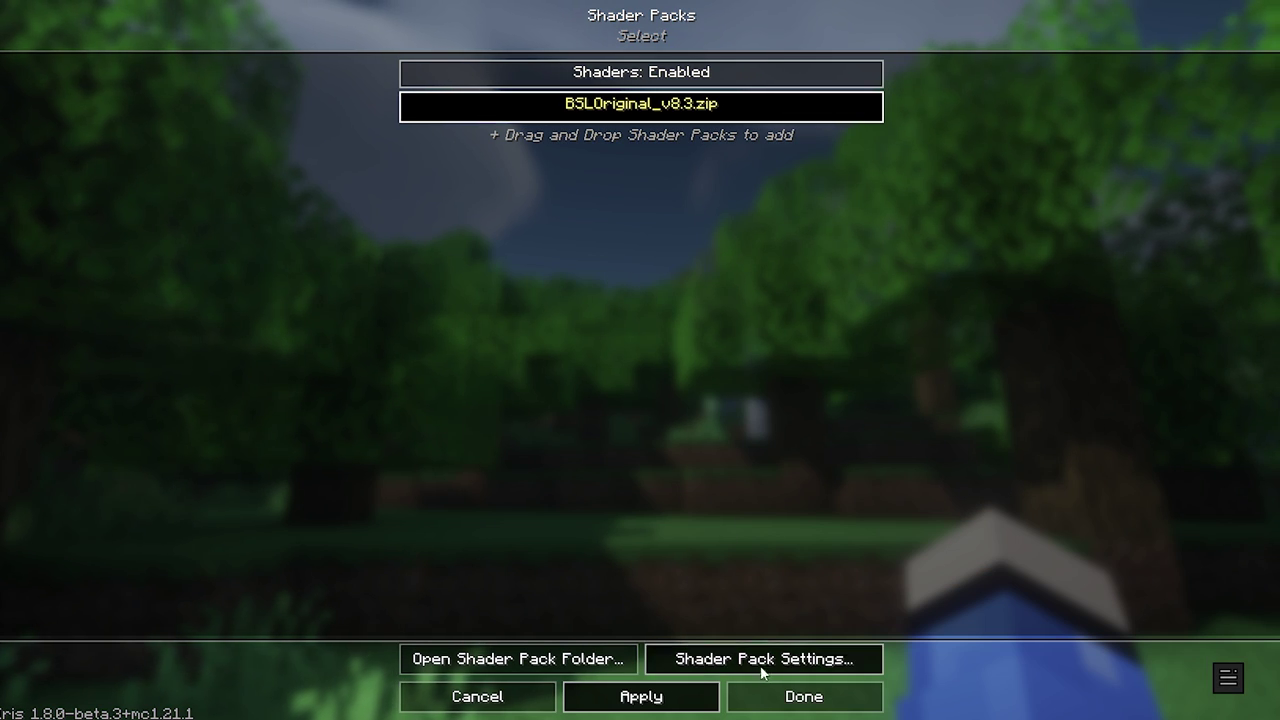
left_click(765, 705)
key("Escape")
key("Escape")
key("Escape")
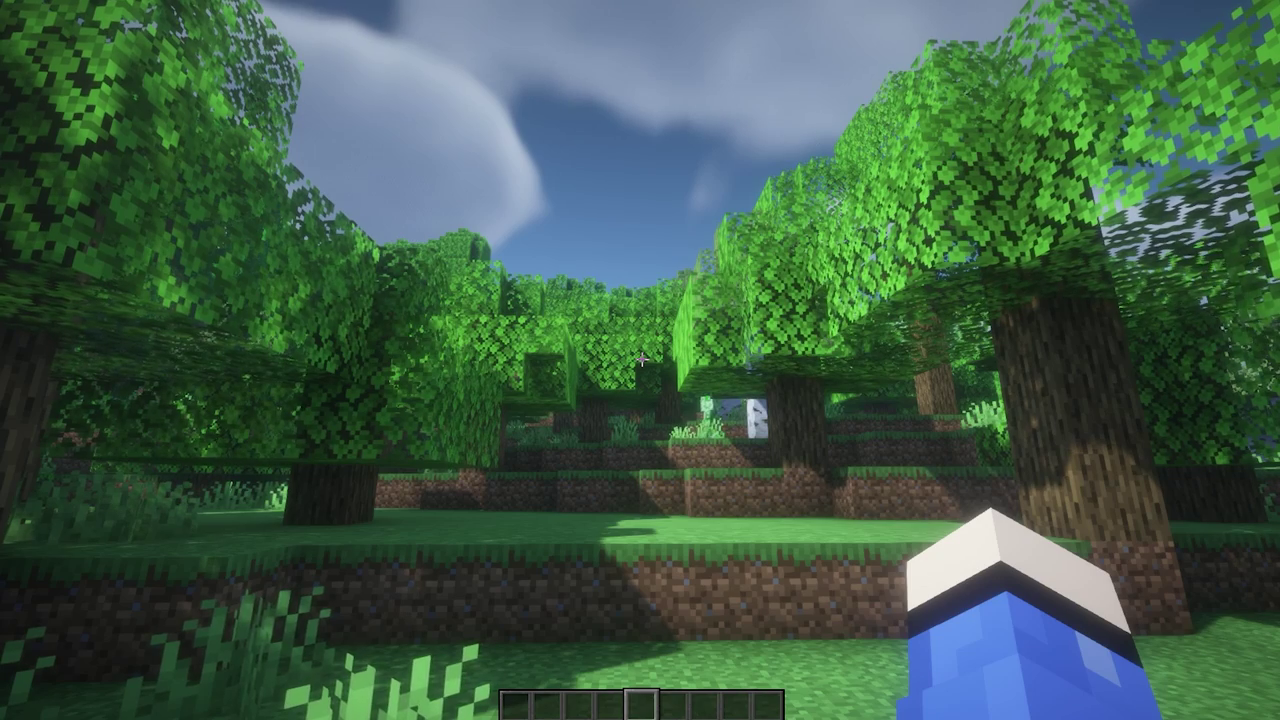
Walk through the forest to inspect the shaders and view the character in front-facing third person
key("w")
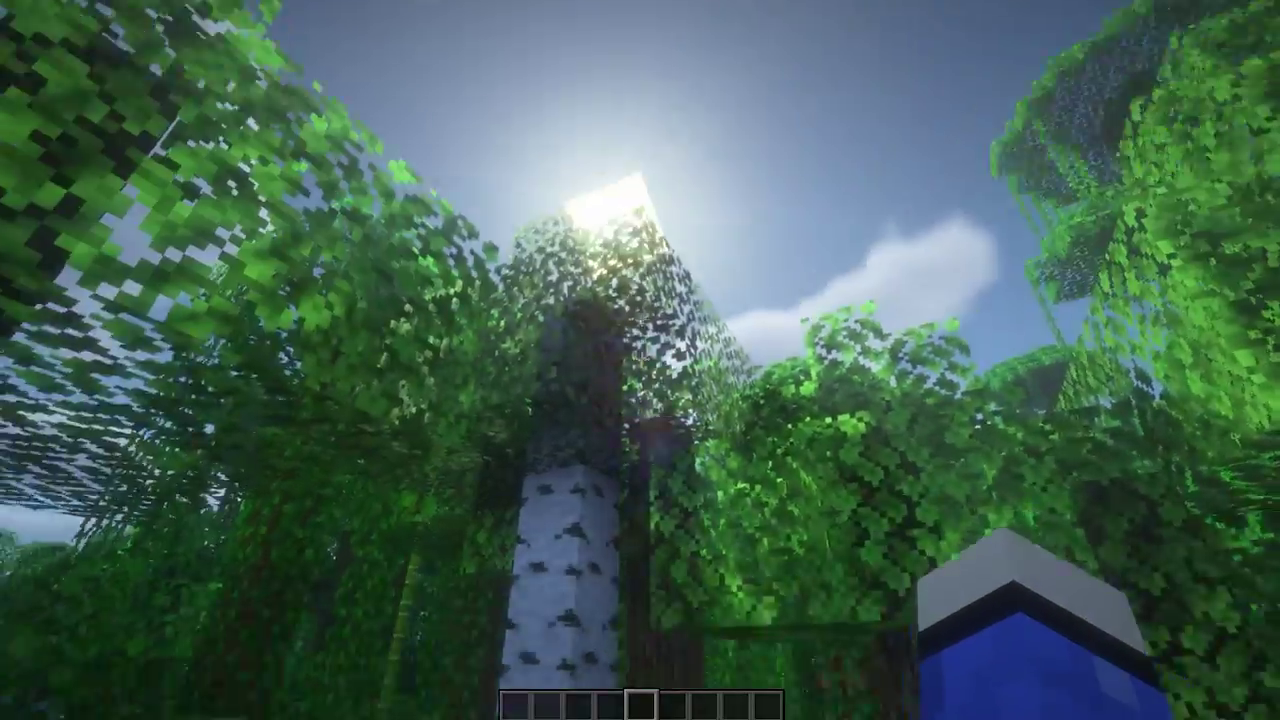
key("F5")
key("F5")
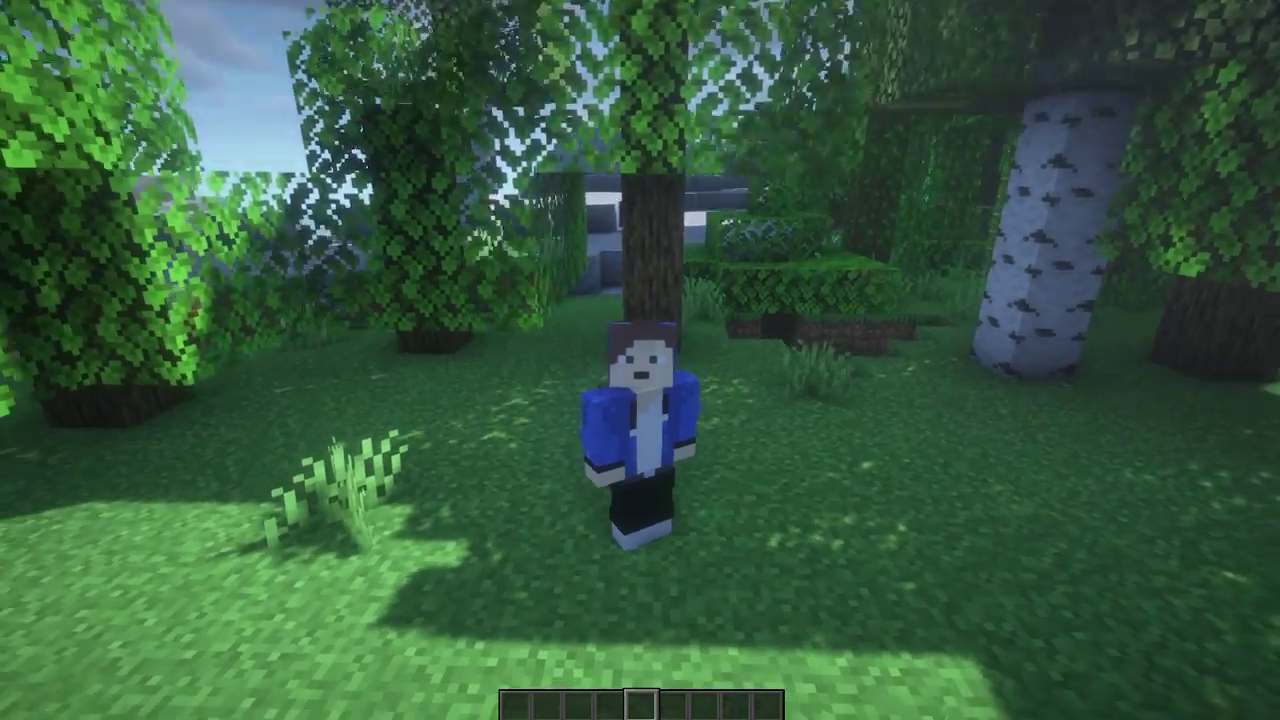